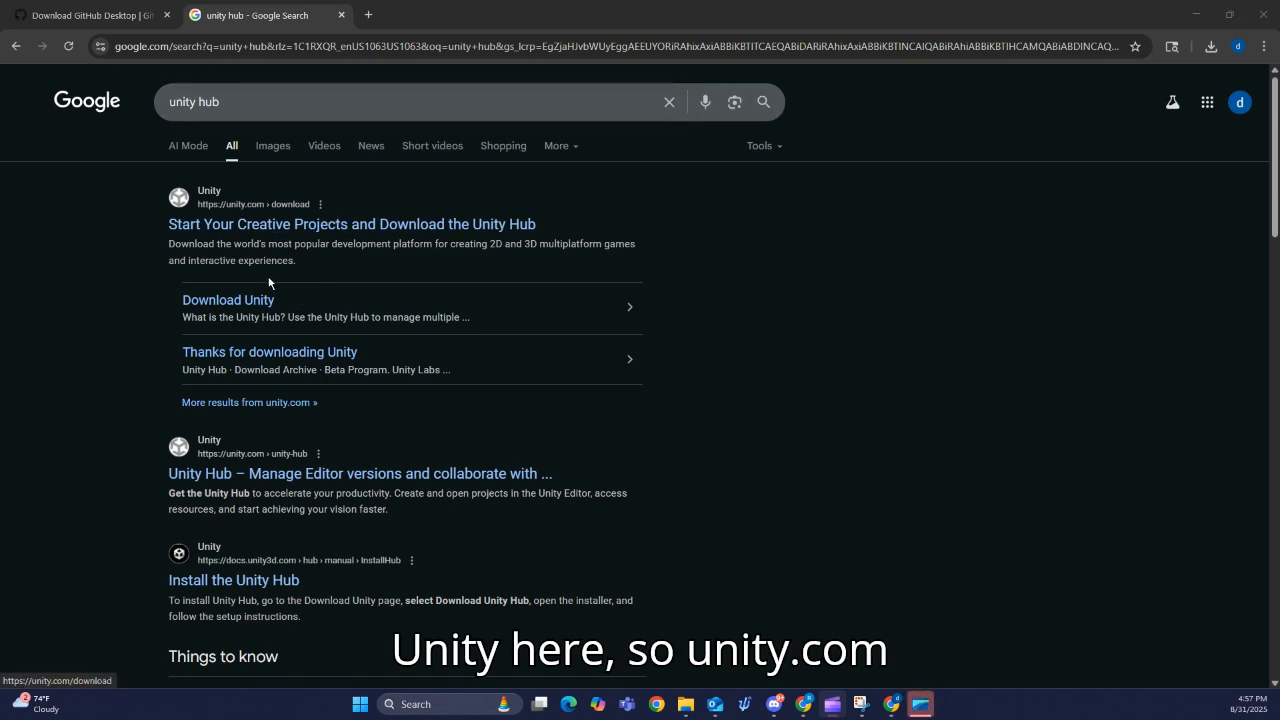
Download the Unity Hub installer for Windows from the official Unity download page
{"action": "left_click", "coordinate": [192, 302]}
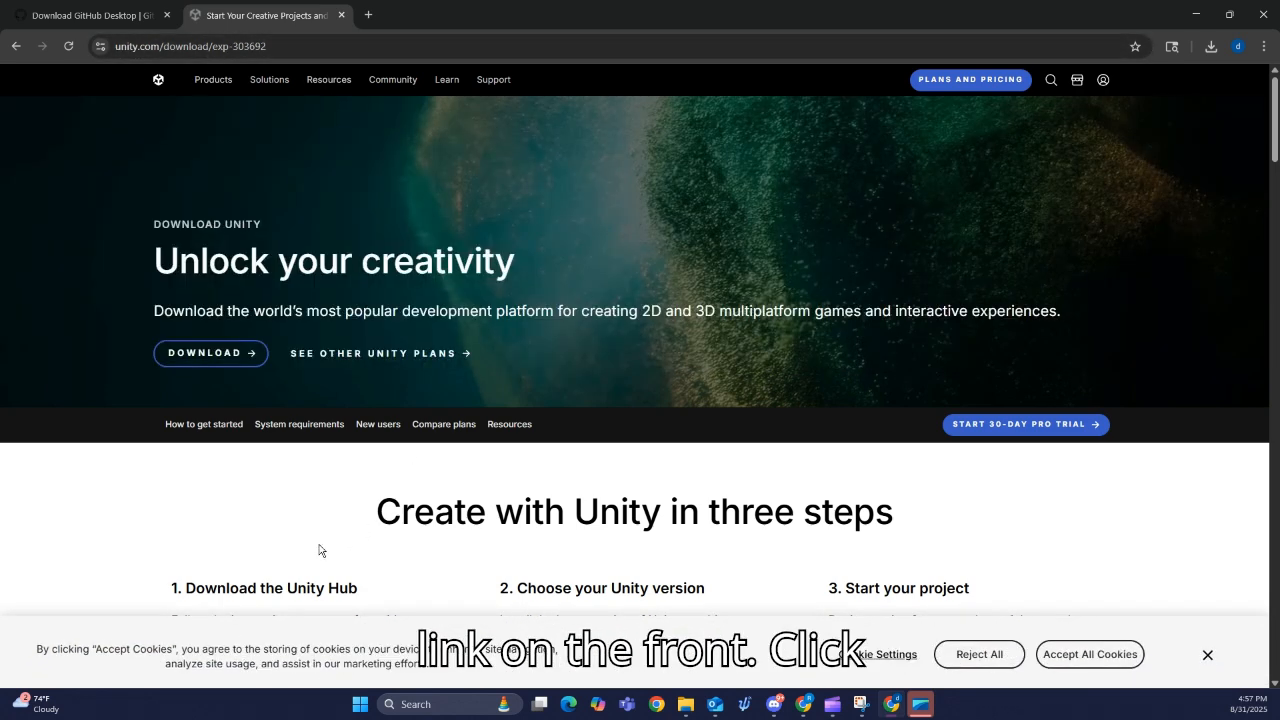
{"action": "left_click", "coordinate": [233, 360]}
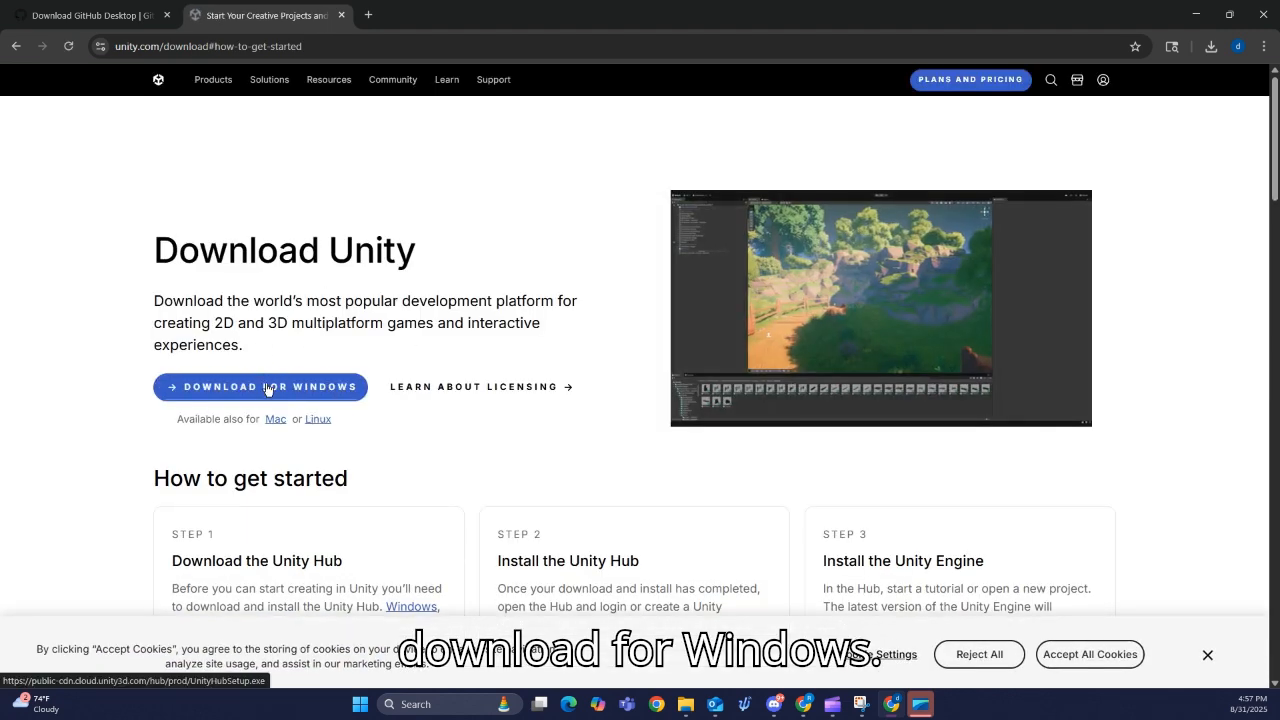
{"action": "left_click", "coordinate": [269, 389]}
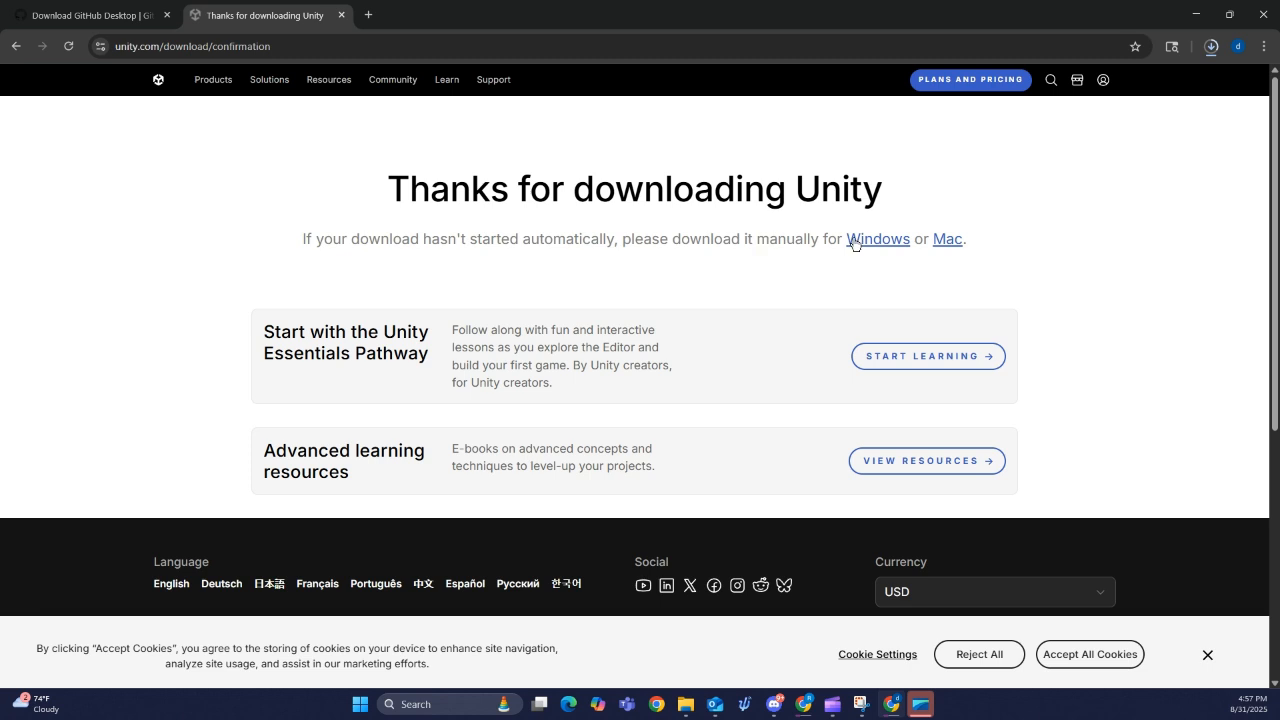
Review Unity's plans and pricing, comparing the free Personal plan with the paid plans
{"action": "left_click", "coordinate": [950, 80]}
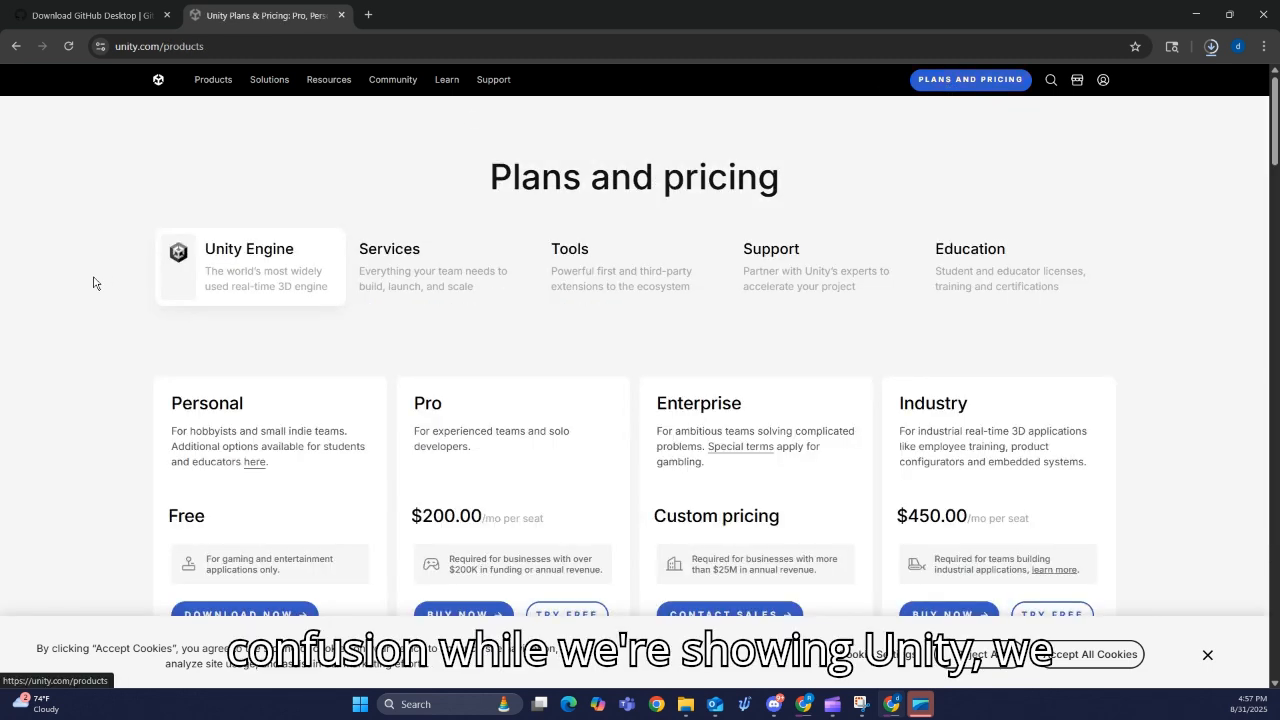
{"action": "scroll", "coordinate": [253, 264], "scroll_direction": "down", "scroll_amount": 2}
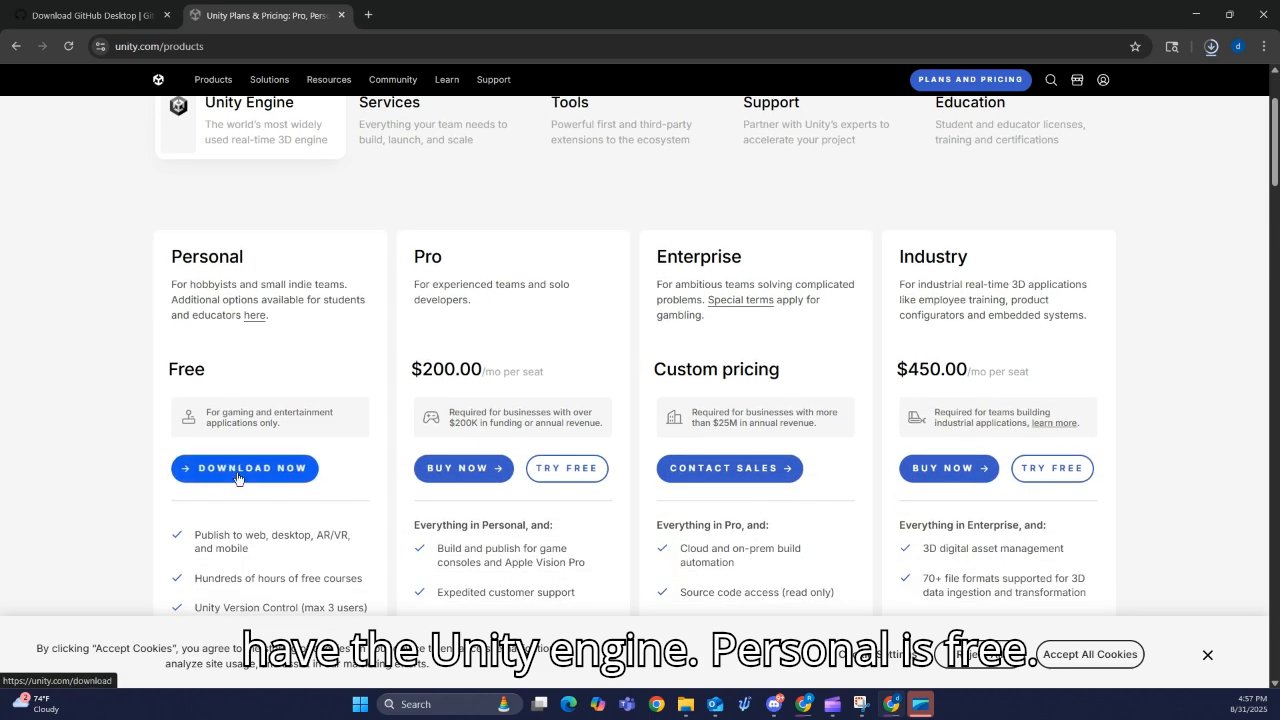
{"action": "scroll", "coordinate": [253, 470], "scroll_direction": "down", "scroll_amount": 2}
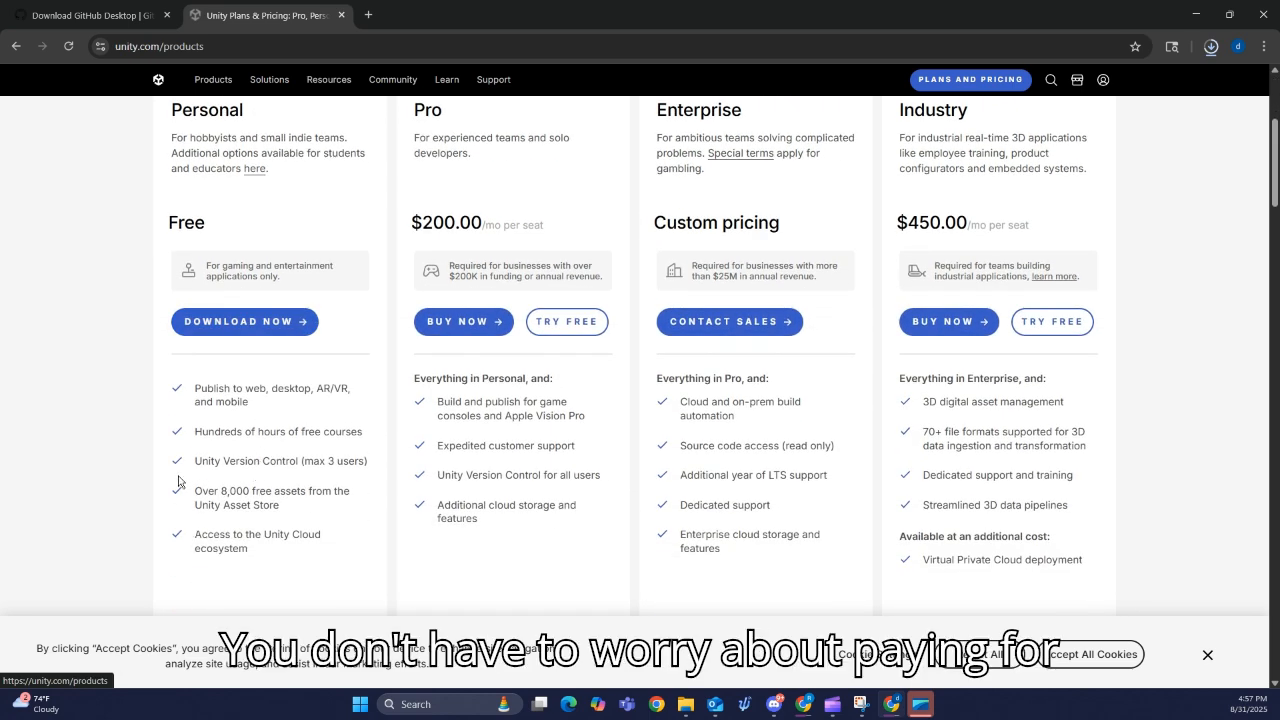
{"action": "scroll", "coordinate": [272, 488], "scroll_direction": "up", "scroll_amount": 3}
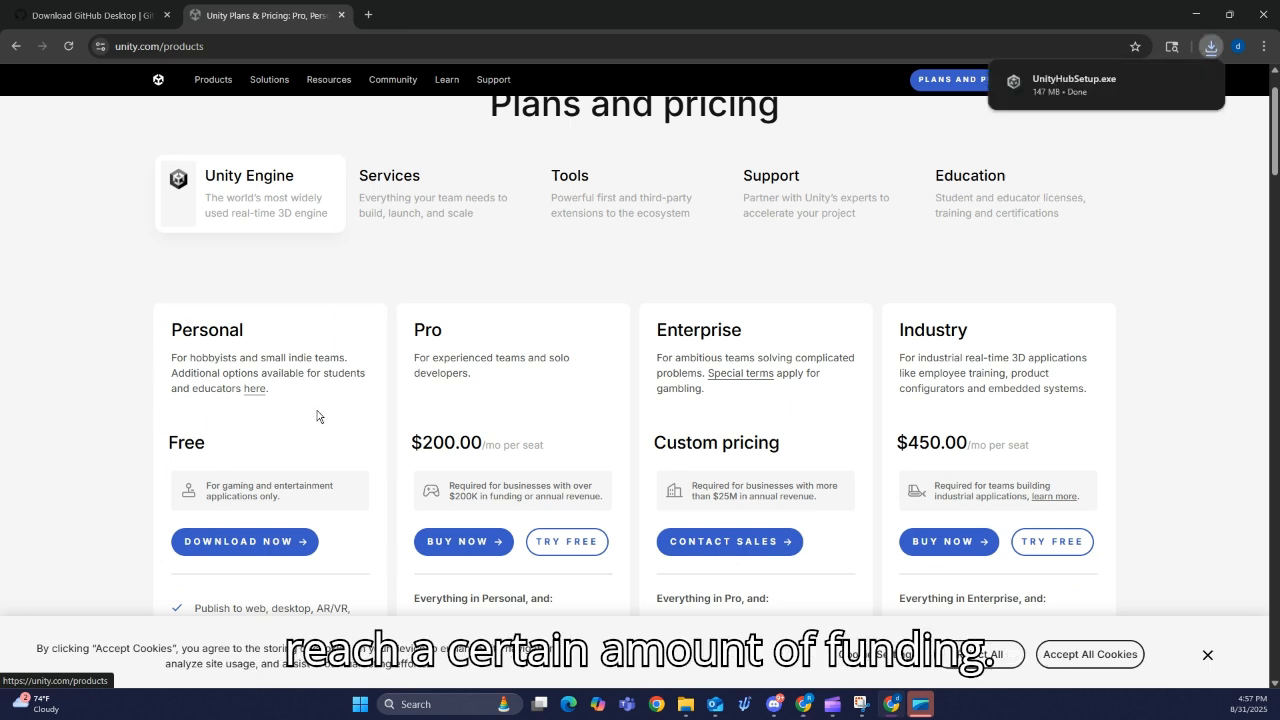
{"action": "left_click", "coordinate": [1107, 81]}
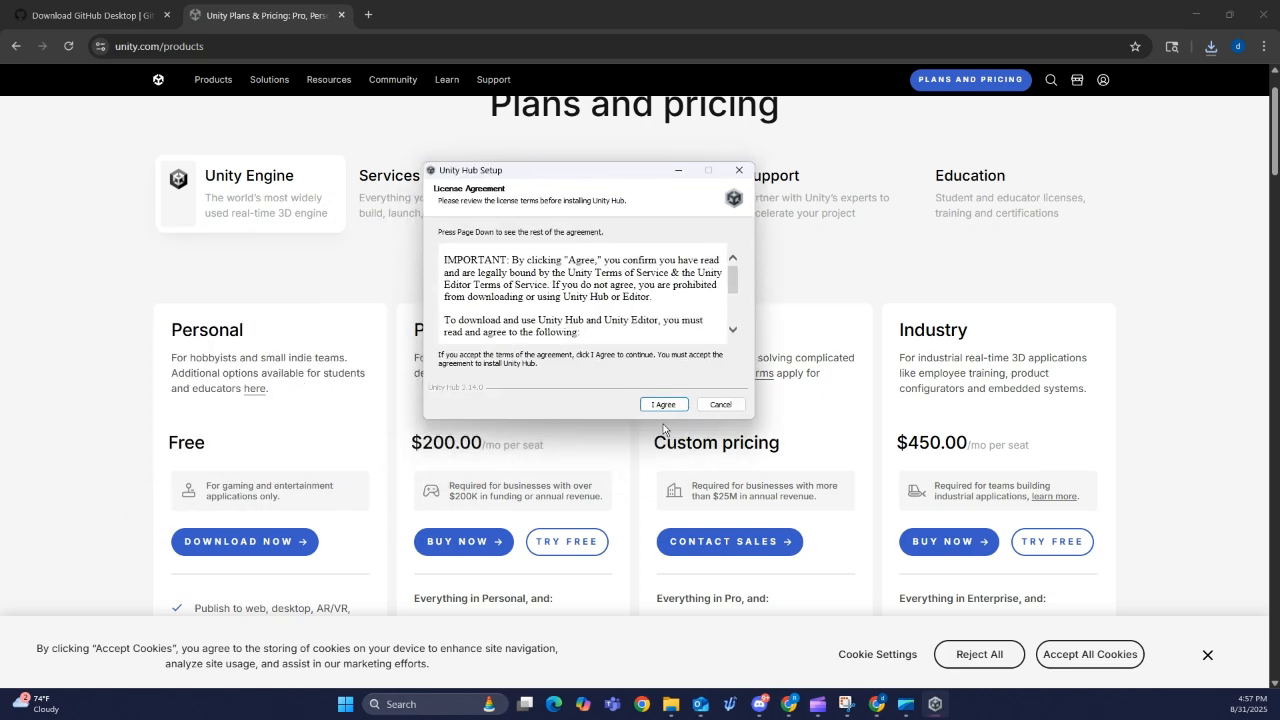
{"action": "left_click", "coordinate": [664, 404]}
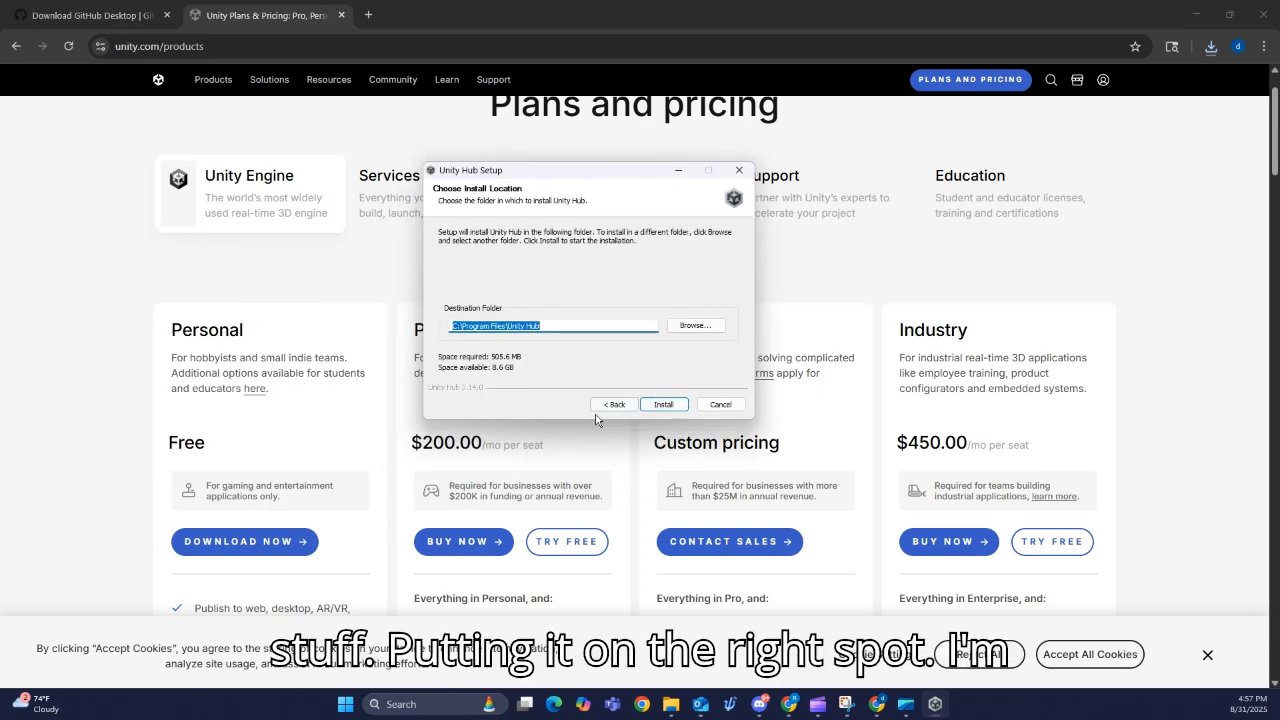
{"action": "left_click", "coordinate": [721, 405]}
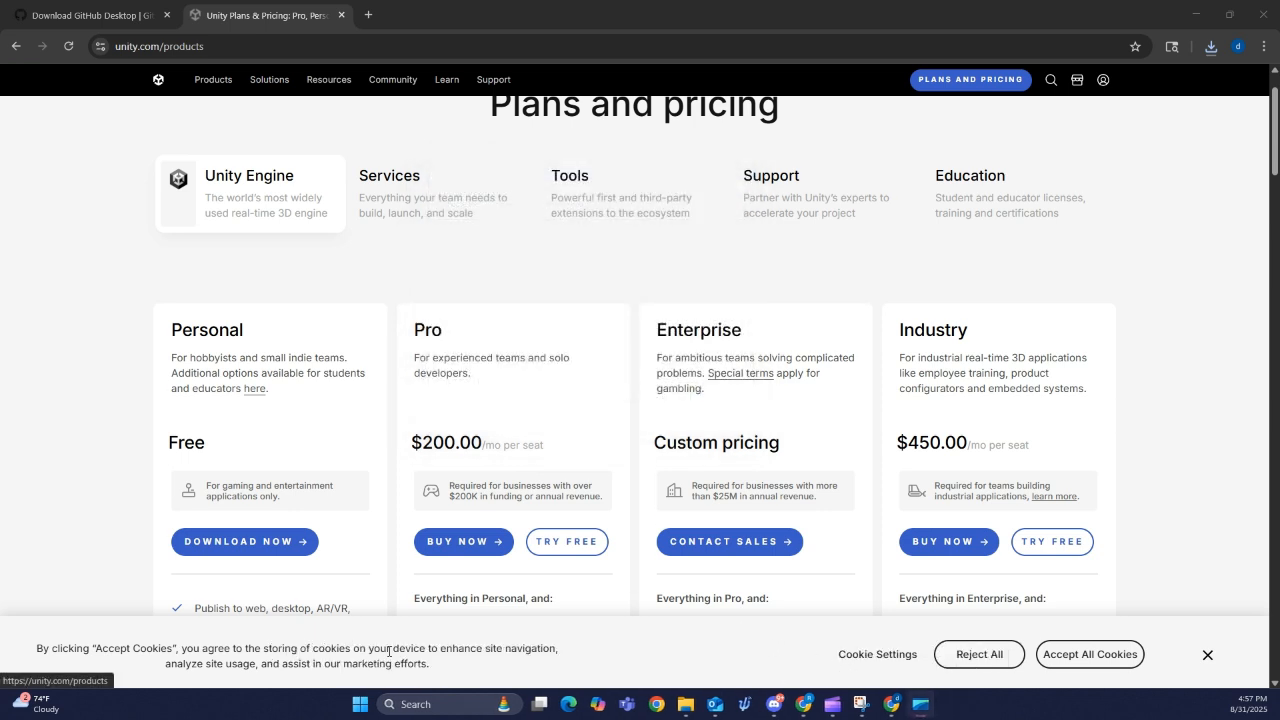
Switch to the installed Unity Hub and return from the new project page to the project list
{"action": "left_click", "coordinate": [433, 704]}
{"action": "type", "text": "uniyhub"}
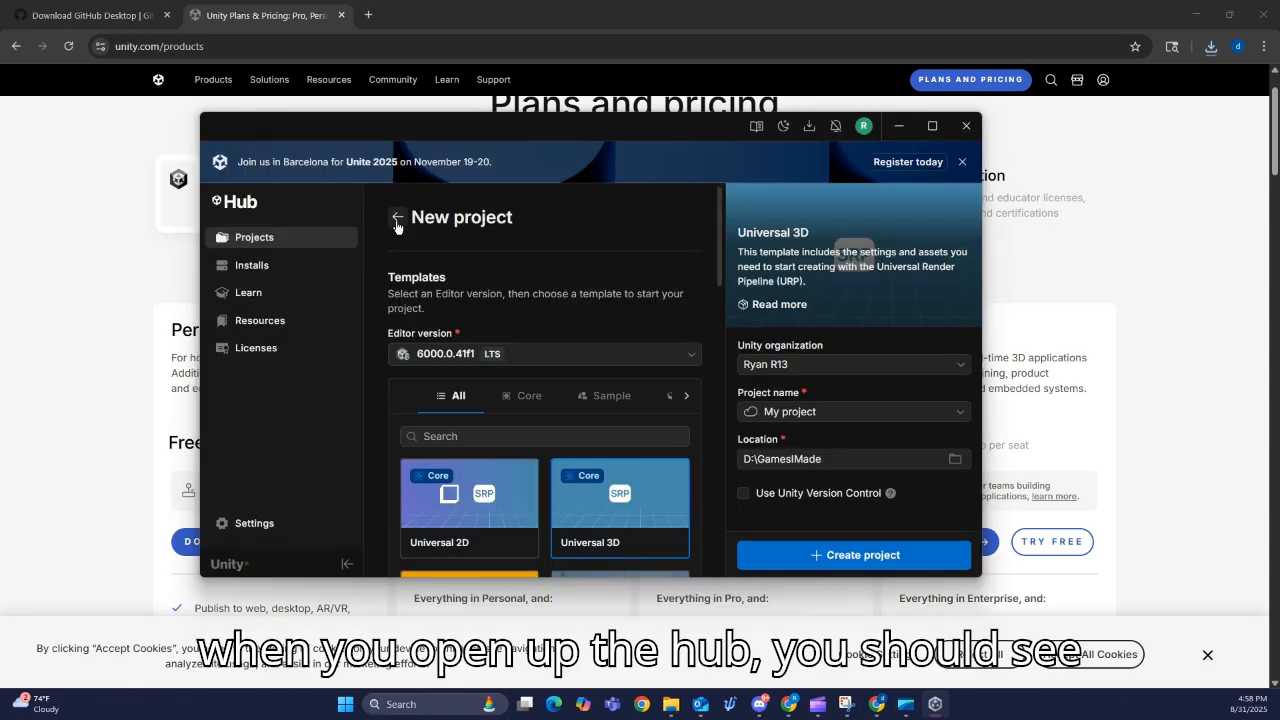
{"action": "left_click", "coordinate": [398, 218]}
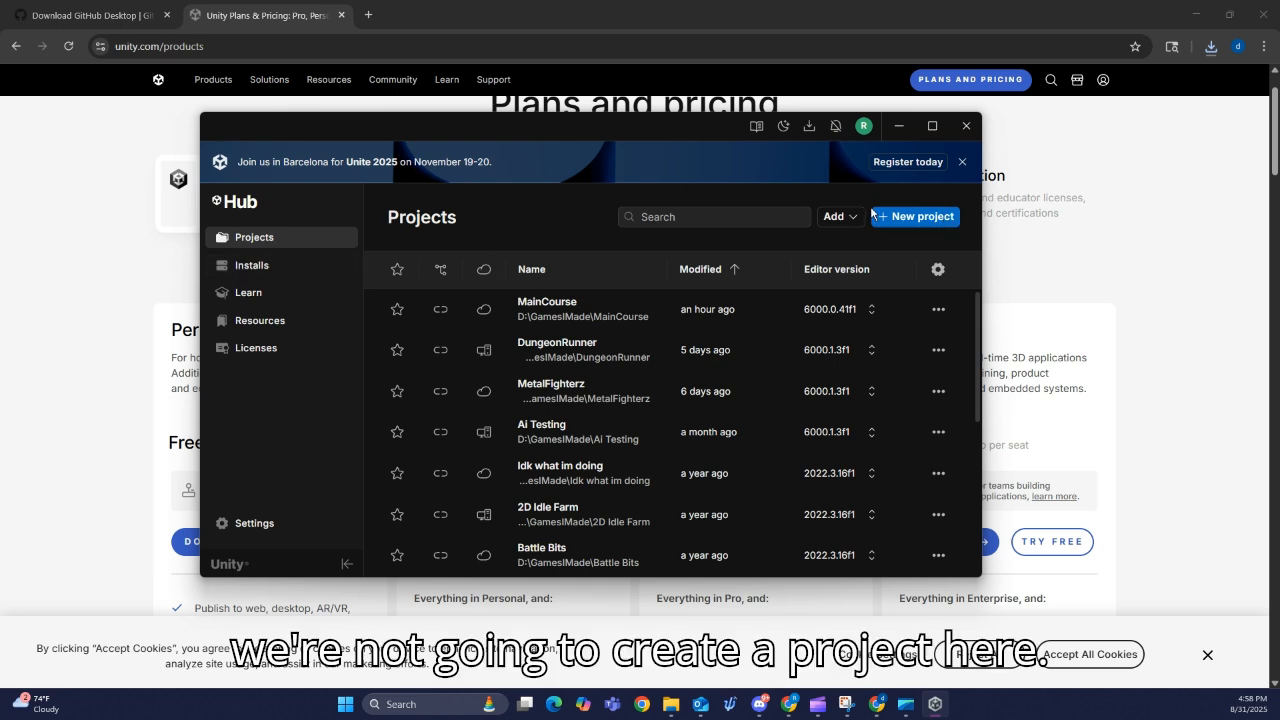
Prepare a Unity 6.2 (6000.2.2f1) editor install with Android Build Support, its OpenJDK and SDK & NDK tools, and Documentation
{"action": "left_click", "coordinate": [281, 271]}
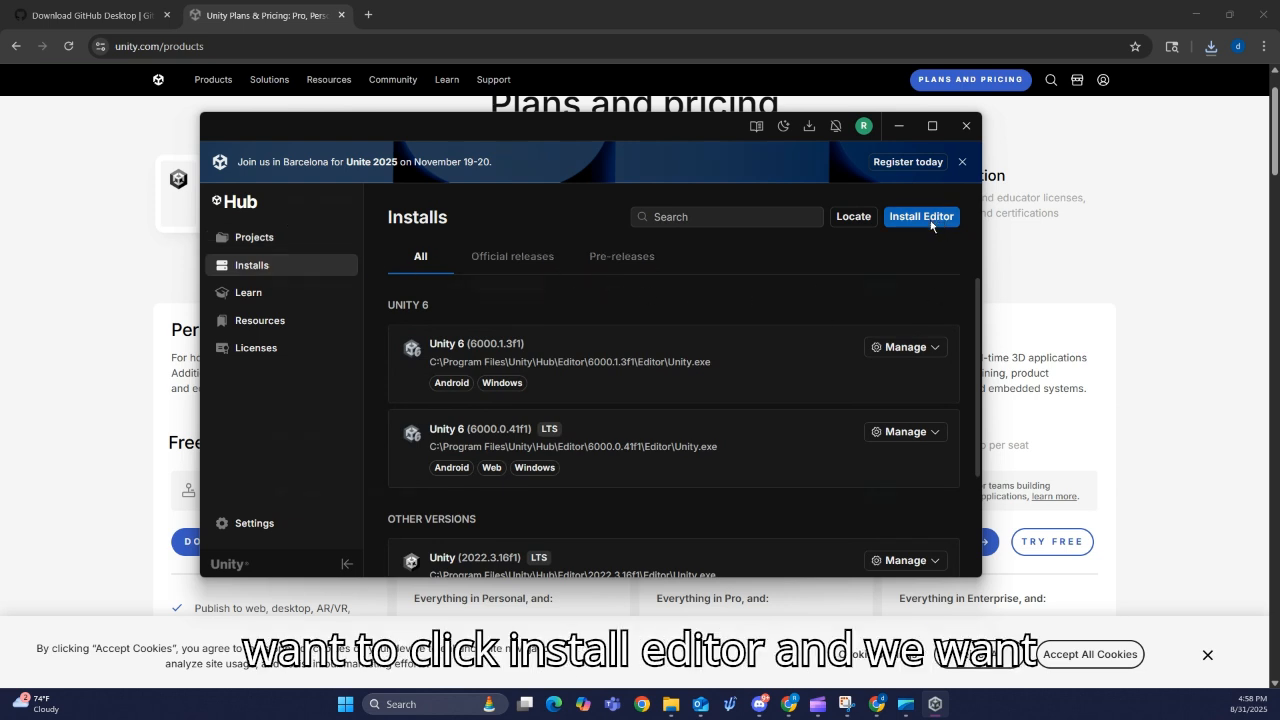
{"action": "left_click", "coordinate": [929, 219]}
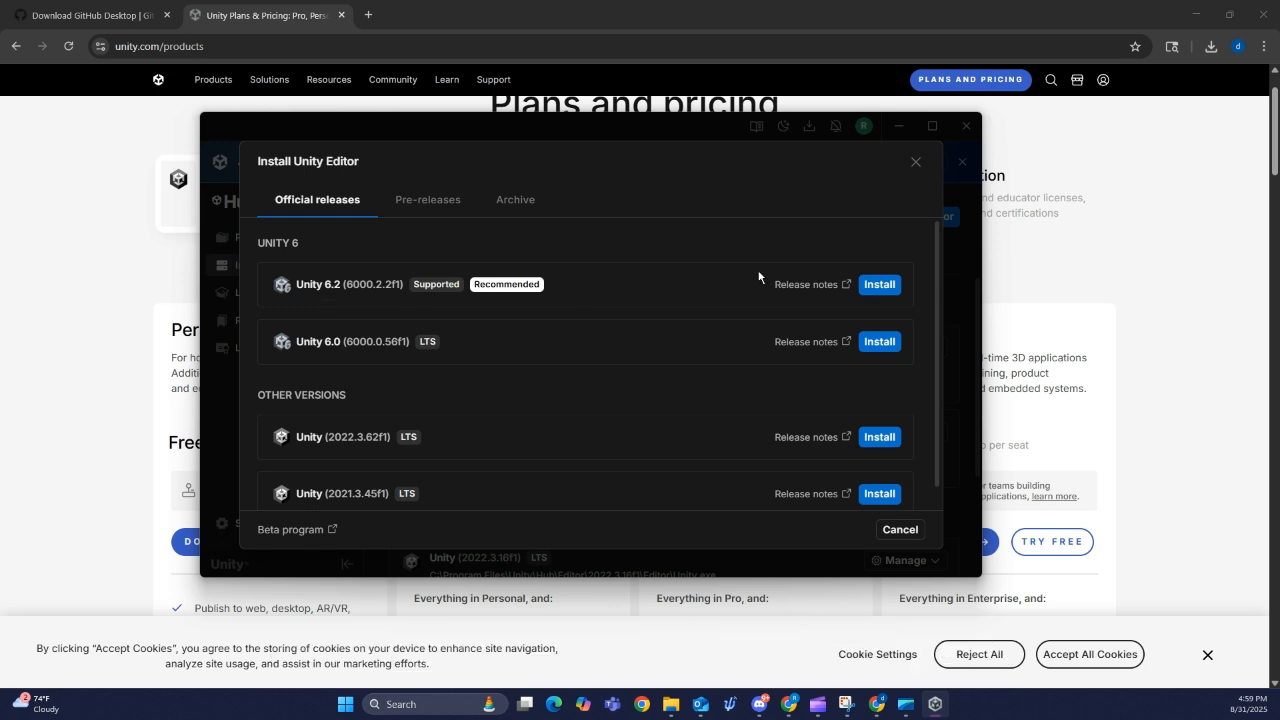
{"action": "left_click", "coordinate": [873, 286]}
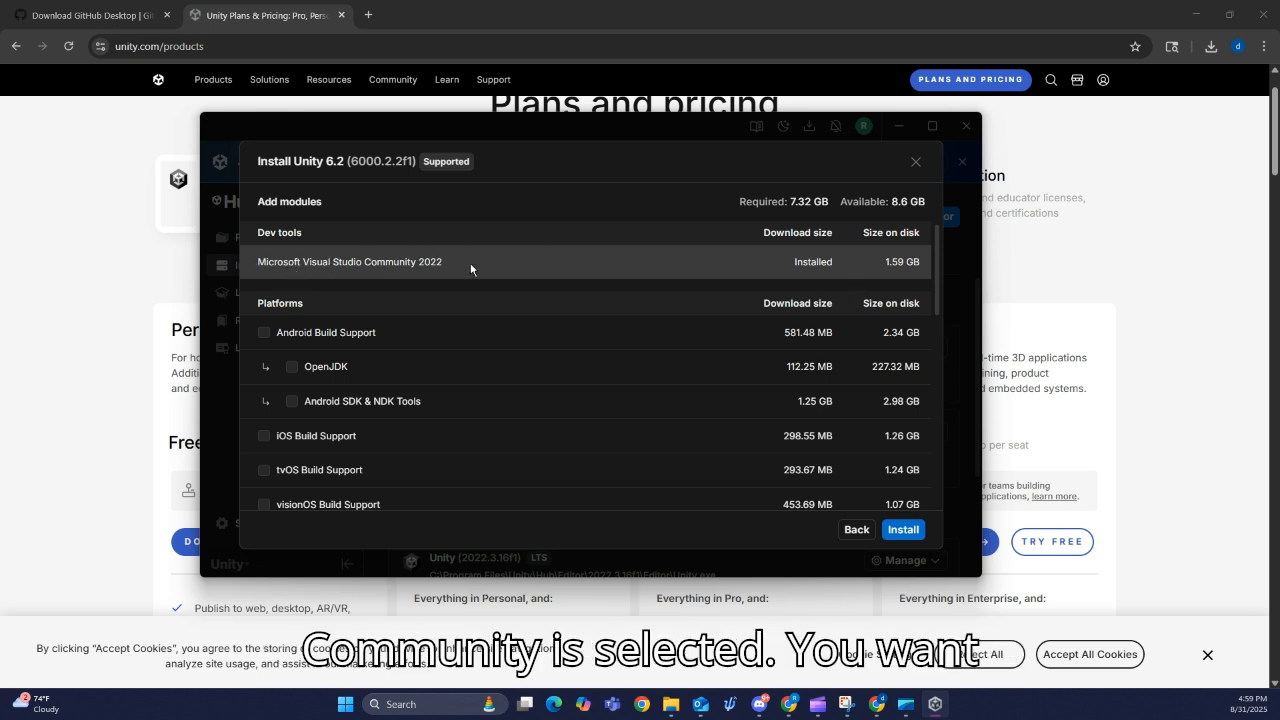
{"action": "left_click", "coordinate": [264, 333]}
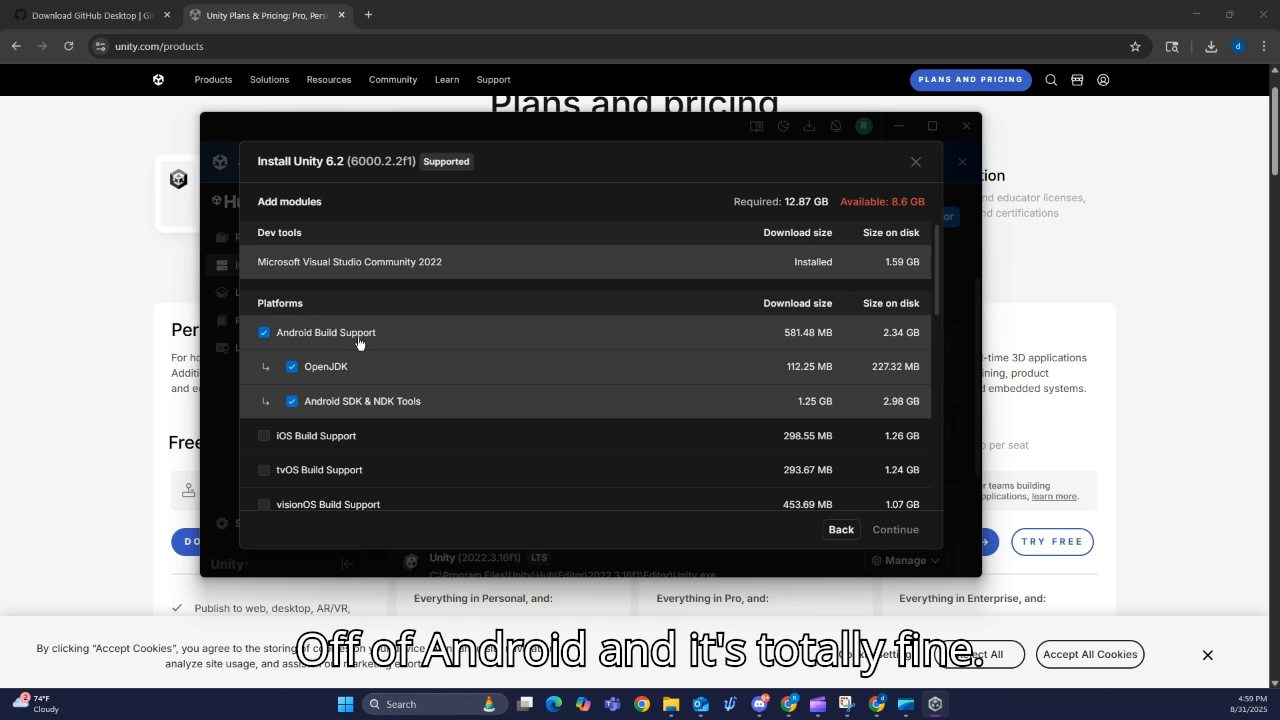
{"action": "scroll", "coordinate": [426, 343], "scroll_direction": "down", "scroll_amount": 10}
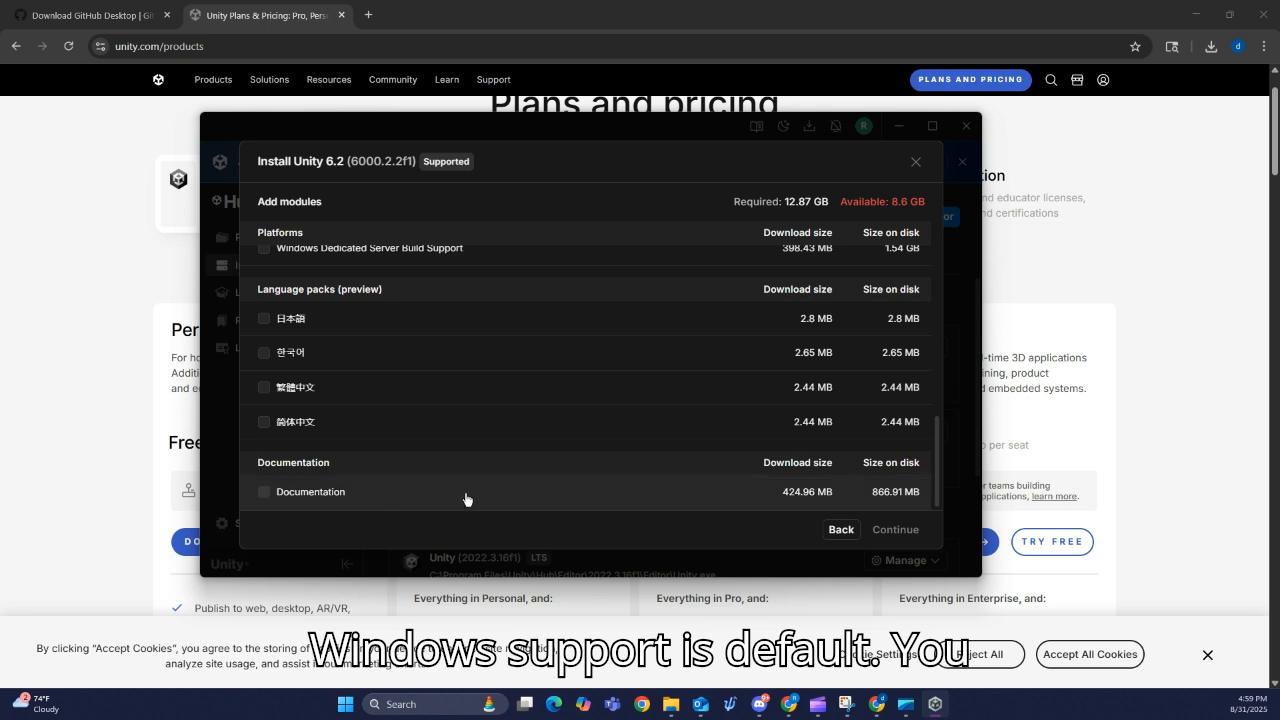
{"action": "left_click", "coordinate": [263, 493]}
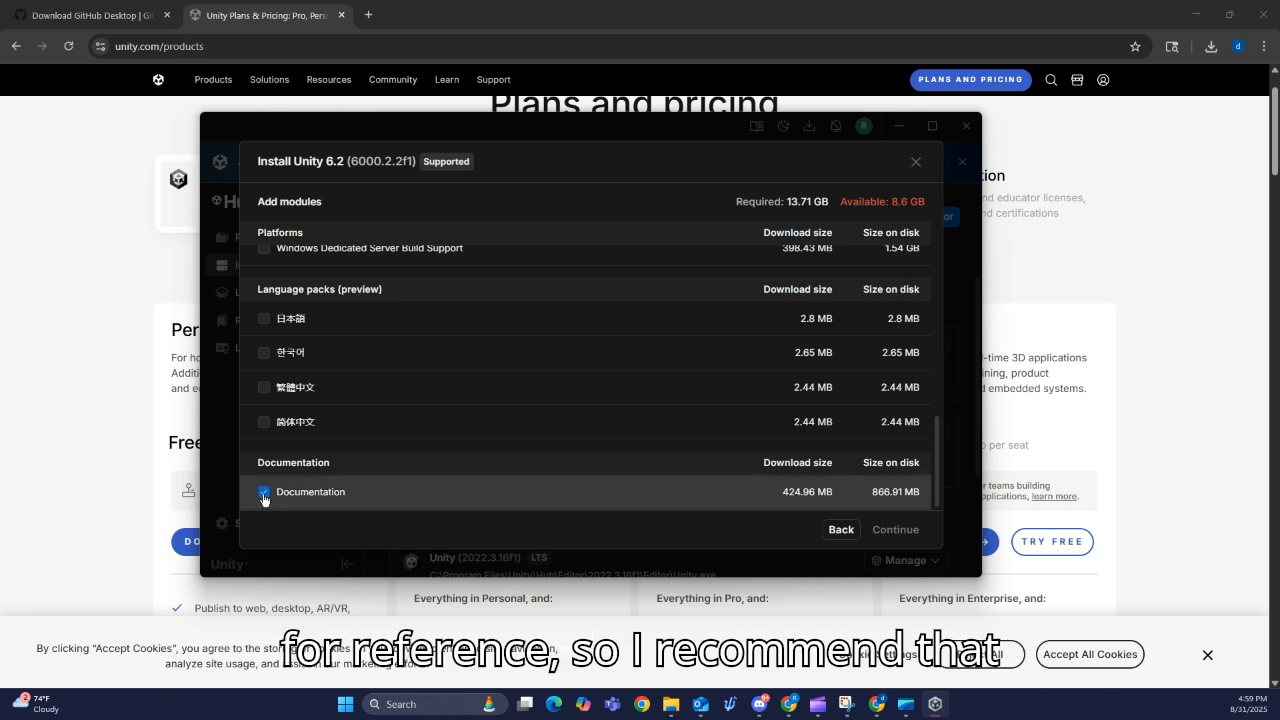
{"action": "scroll", "coordinate": [529, 447], "scroll_direction": "up", "scroll_amount": 5}
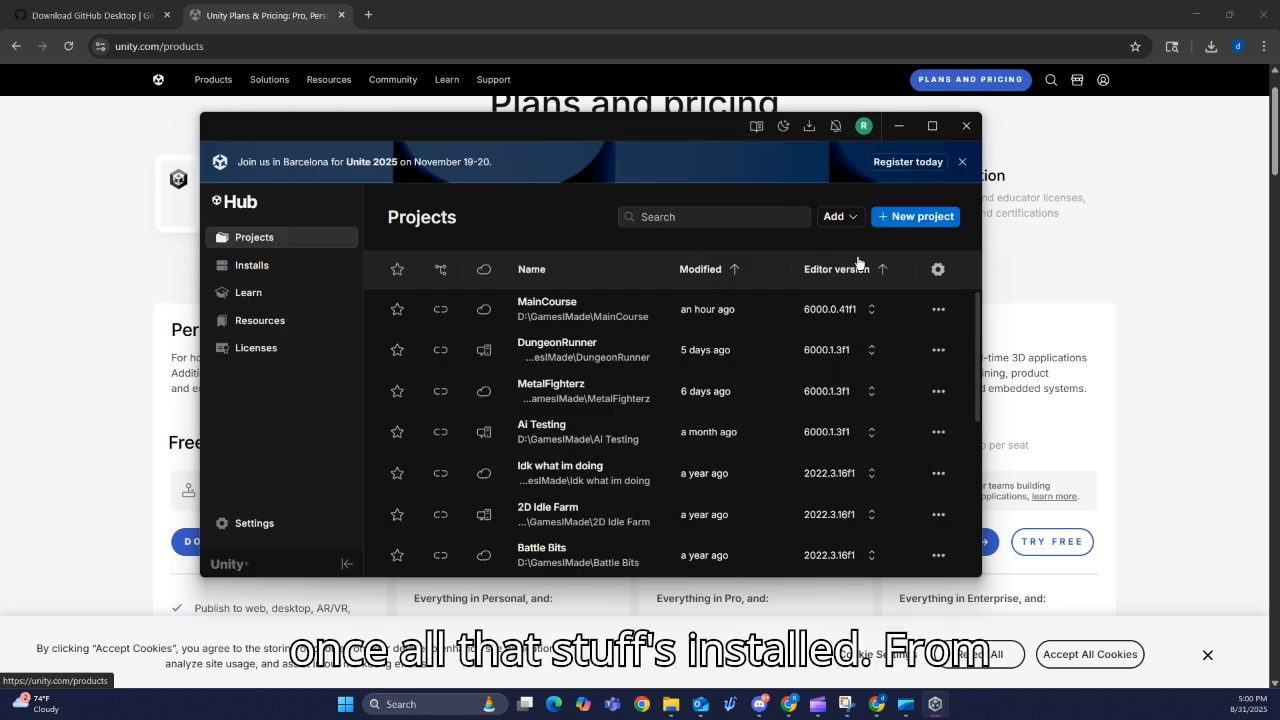
Examine the editor versions and the core, sample and learning templates offered for a new project
{"action": "left_click", "coordinate": [906, 220]}
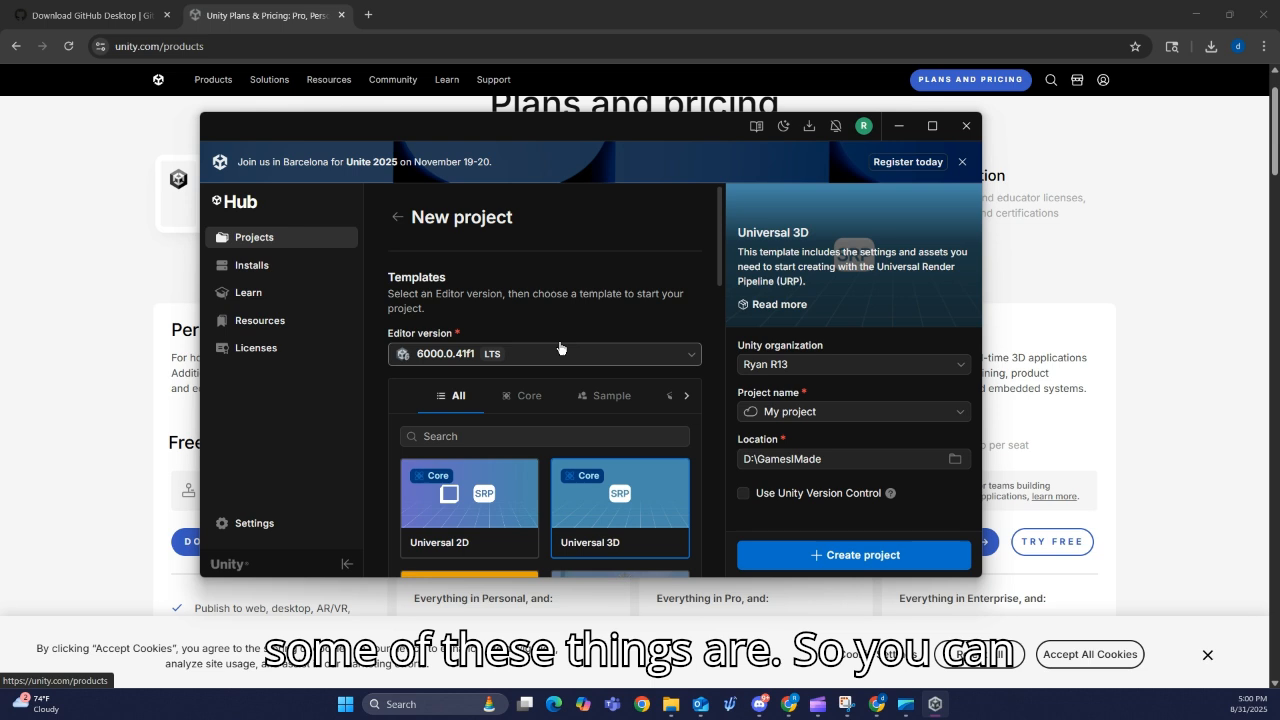
{"action": "scroll", "coordinate": [545, 315], "scroll_direction": "down", "scroll_amount": 3}
{"action": "left_click", "coordinate": [530, 212]}
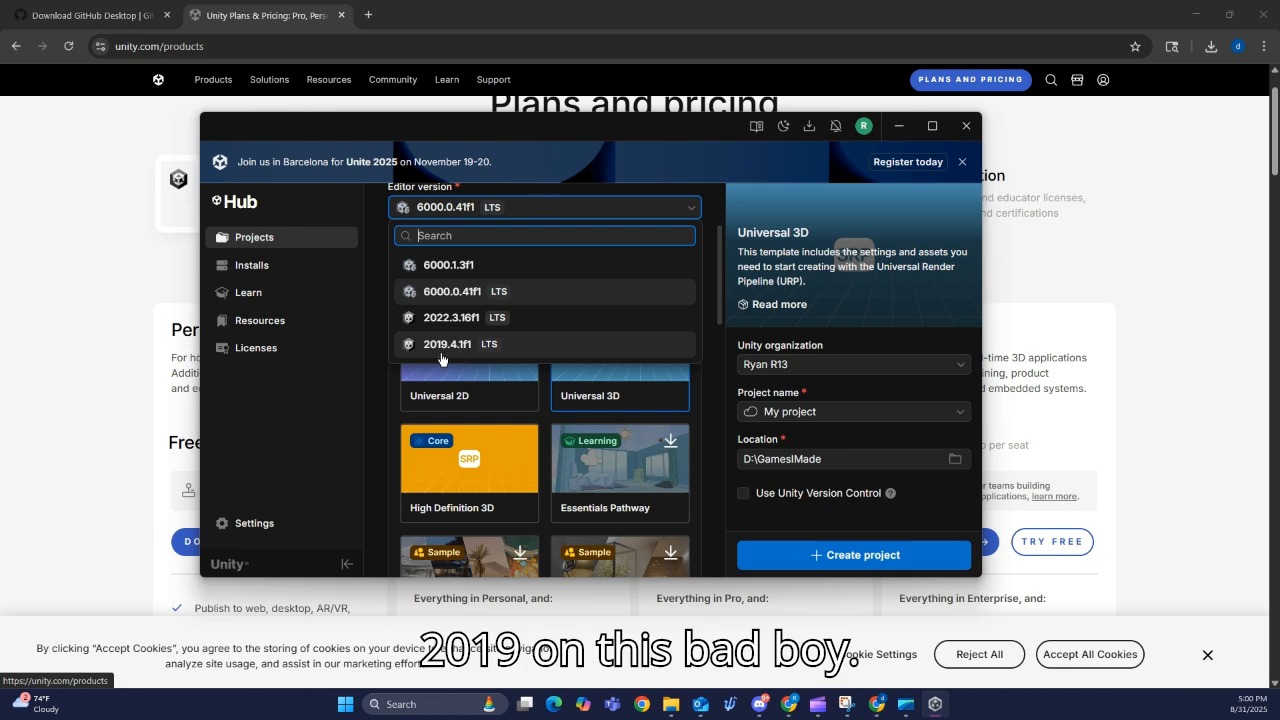
{"action": "left_click", "coordinate": [365, 403]}
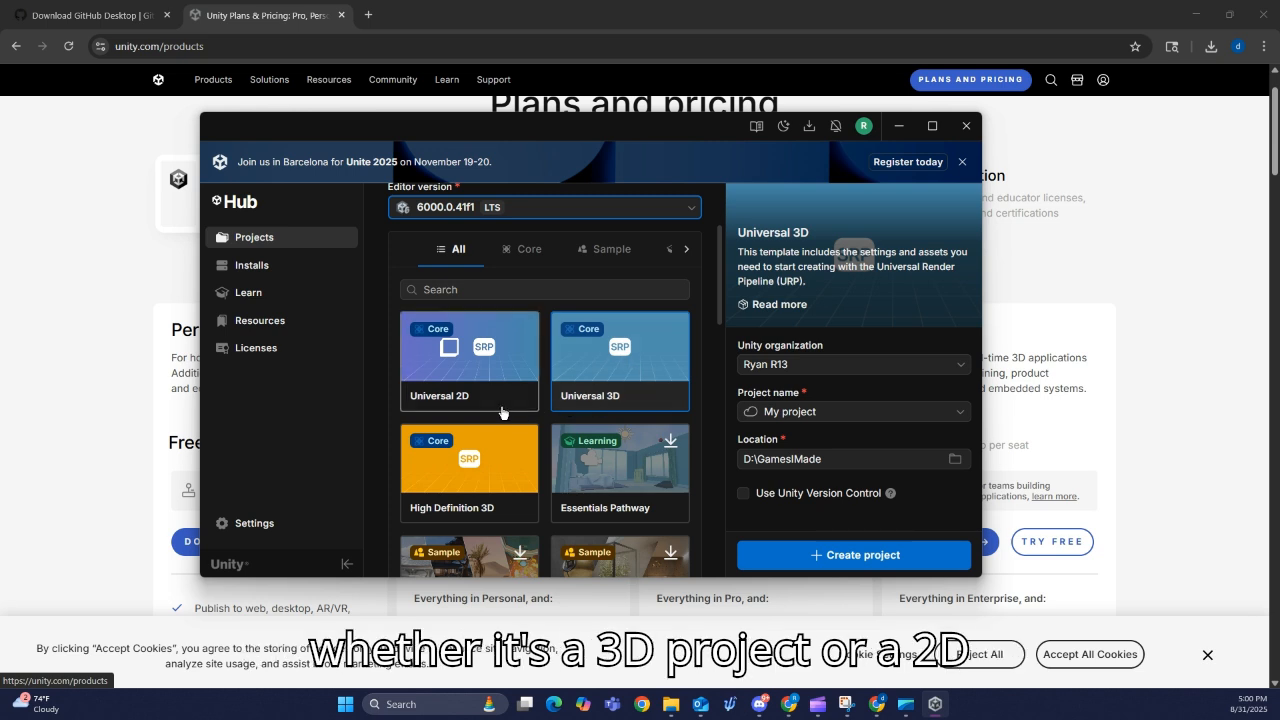
{"action": "scroll", "coordinate": [460, 406], "scroll_direction": "down", "scroll_amount": 2}
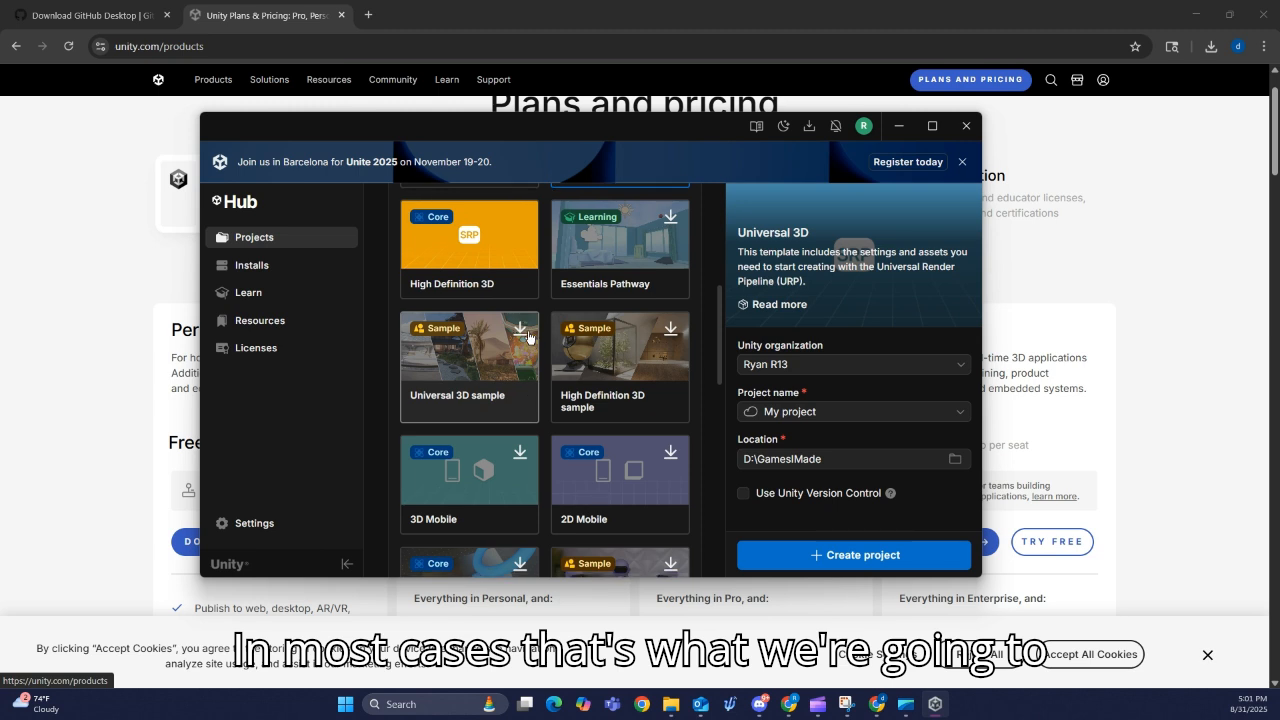
{"action": "scroll", "coordinate": [530, 402], "scroll_direction": "down", "scroll_amount": 1}
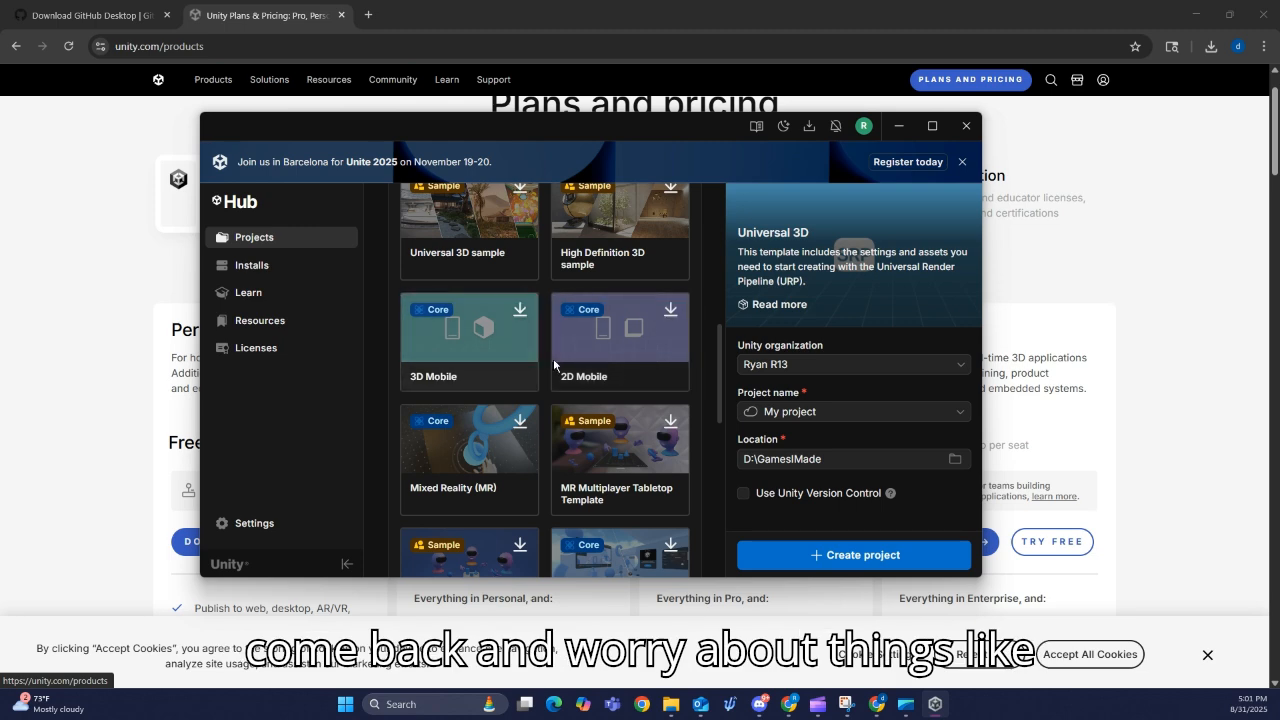
{"action": "scroll", "coordinate": [520, 330], "scroll_direction": "down", "scroll_amount": 4}
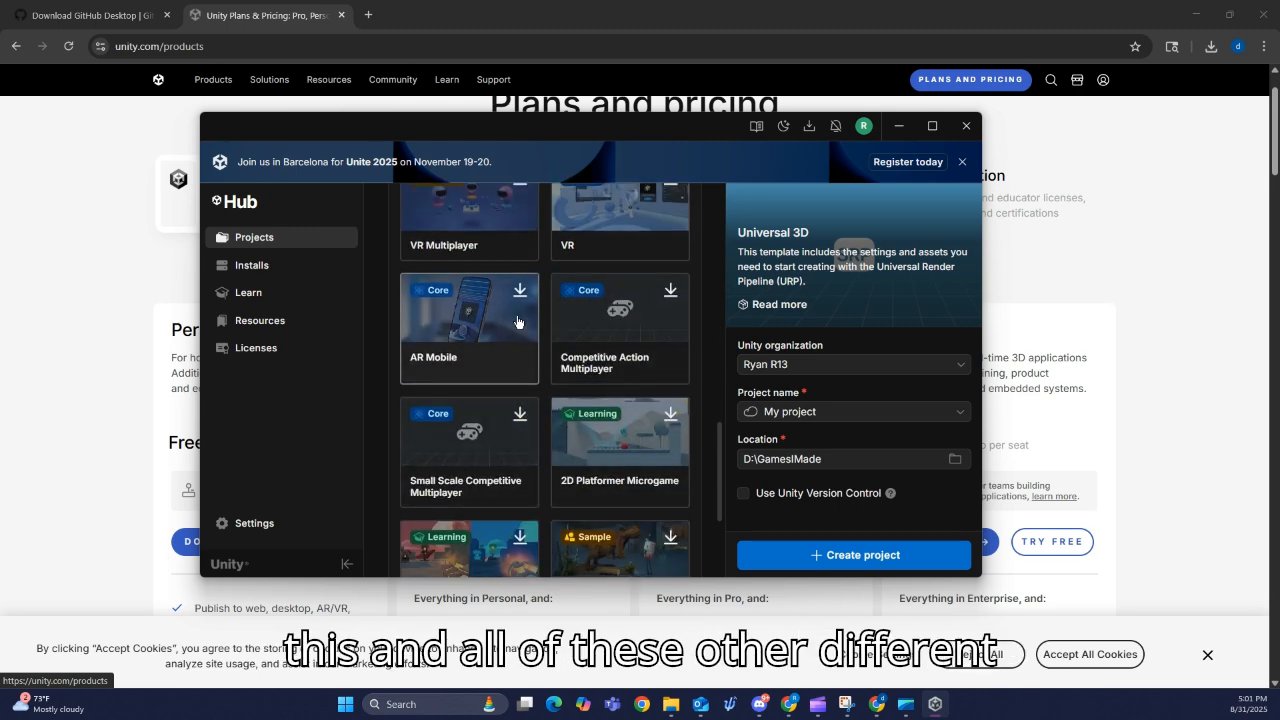
{"action": "scroll", "coordinate": [470, 415], "scroll_direction": "down", "scroll_amount": 3}
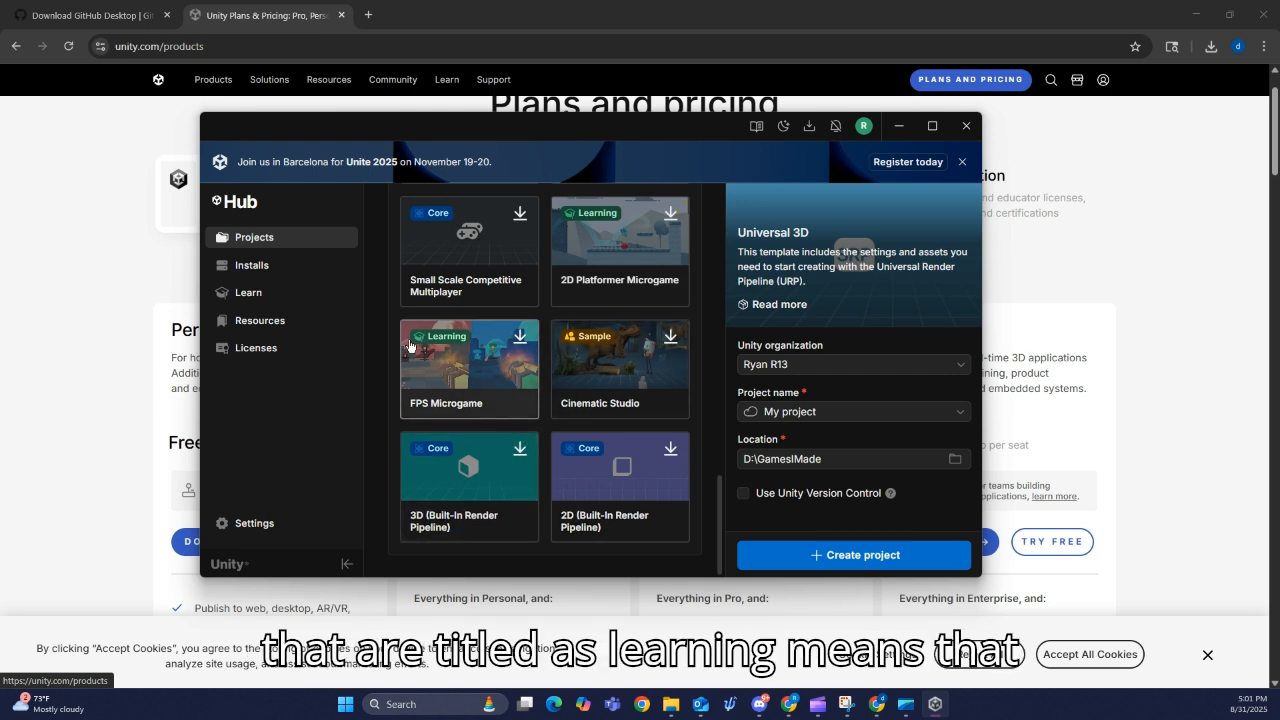
Browse the featured learning projects, courses and tutorials in the Hub
{"action": "left_click", "coordinate": [282, 297]}
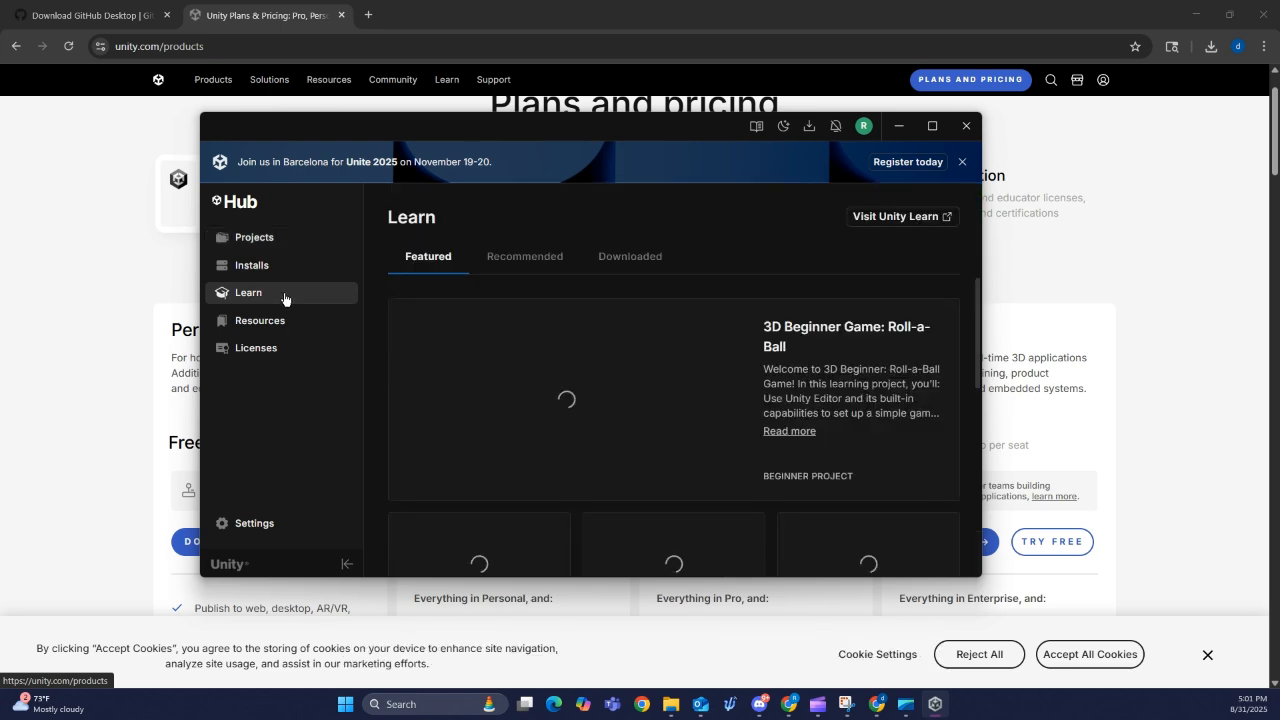
{"action": "scroll", "coordinate": [504, 409], "scroll_direction": "down", "scroll_amount": 3}
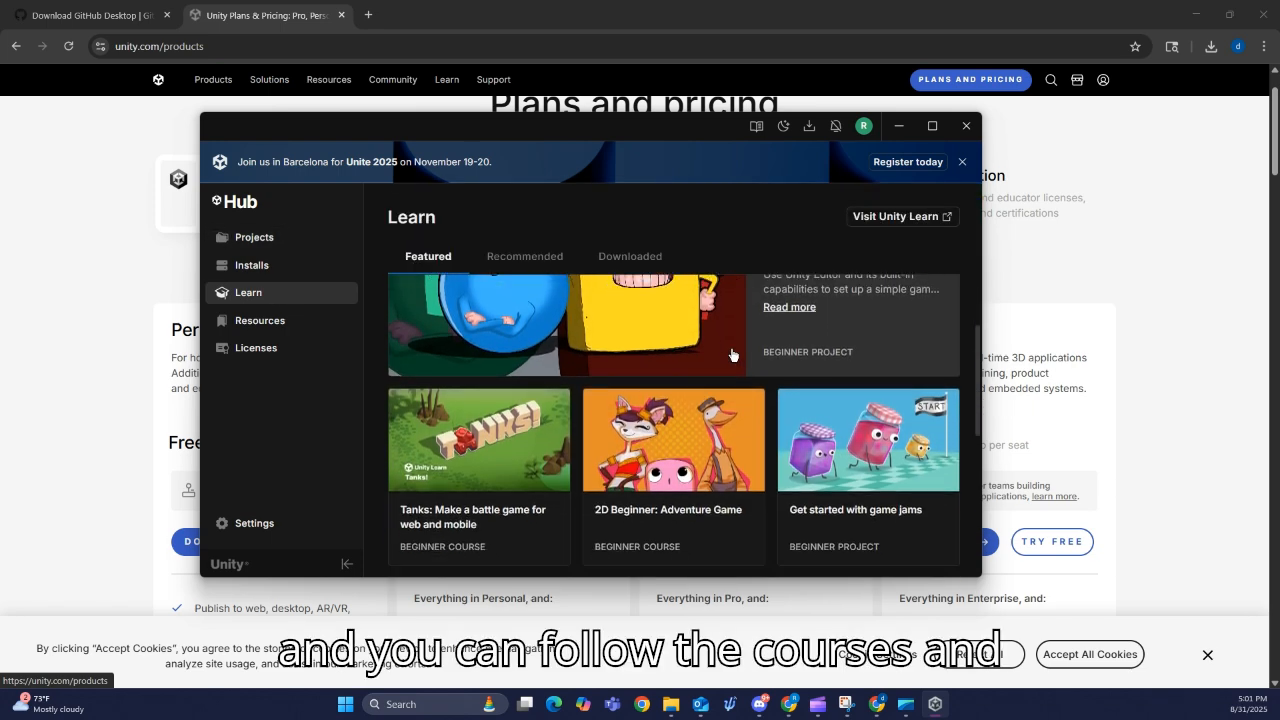
{"action": "scroll", "coordinate": [498, 432], "scroll_direction": "down", "scroll_amount": 2}
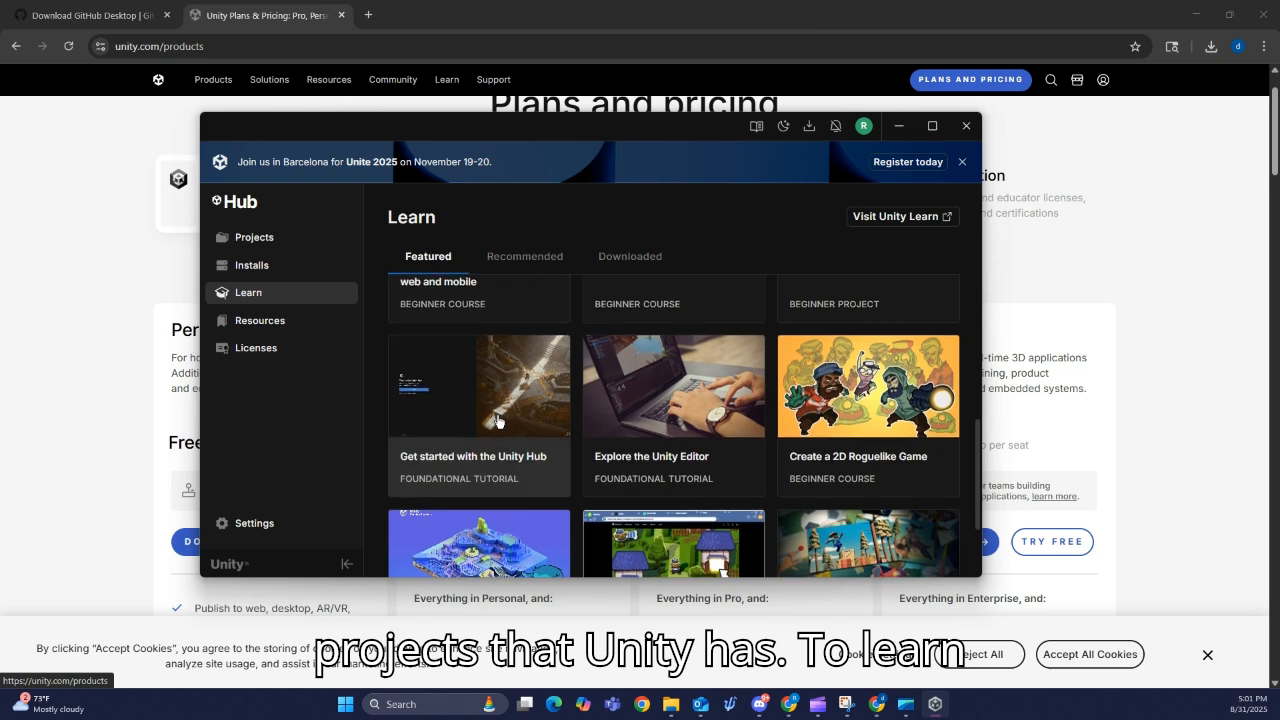
{"action": "scroll", "coordinate": [520, 450], "scroll_direction": "down", "scroll_amount": 1}
{"action": "scroll", "coordinate": [531, 450], "scroll_direction": "down", "scroll_amount": 1}
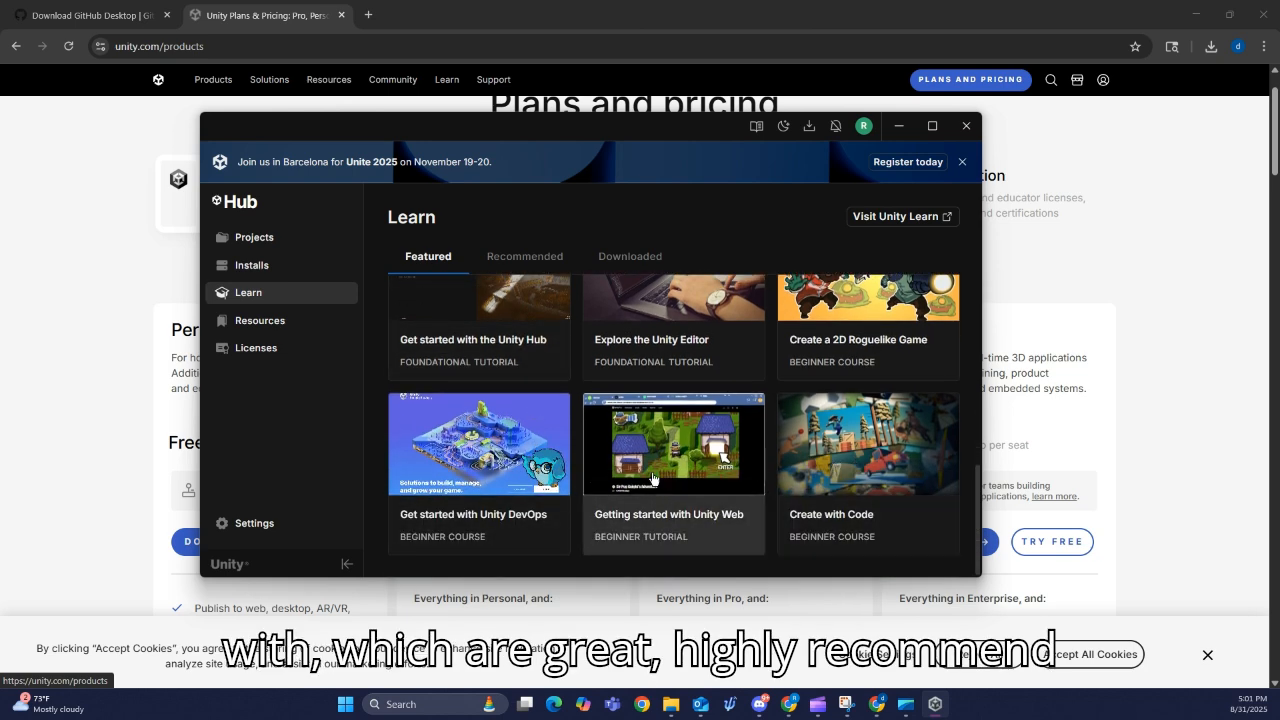
{"action": "scroll", "coordinate": [645, 485], "scroll_direction": "up", "scroll_amount": 5}
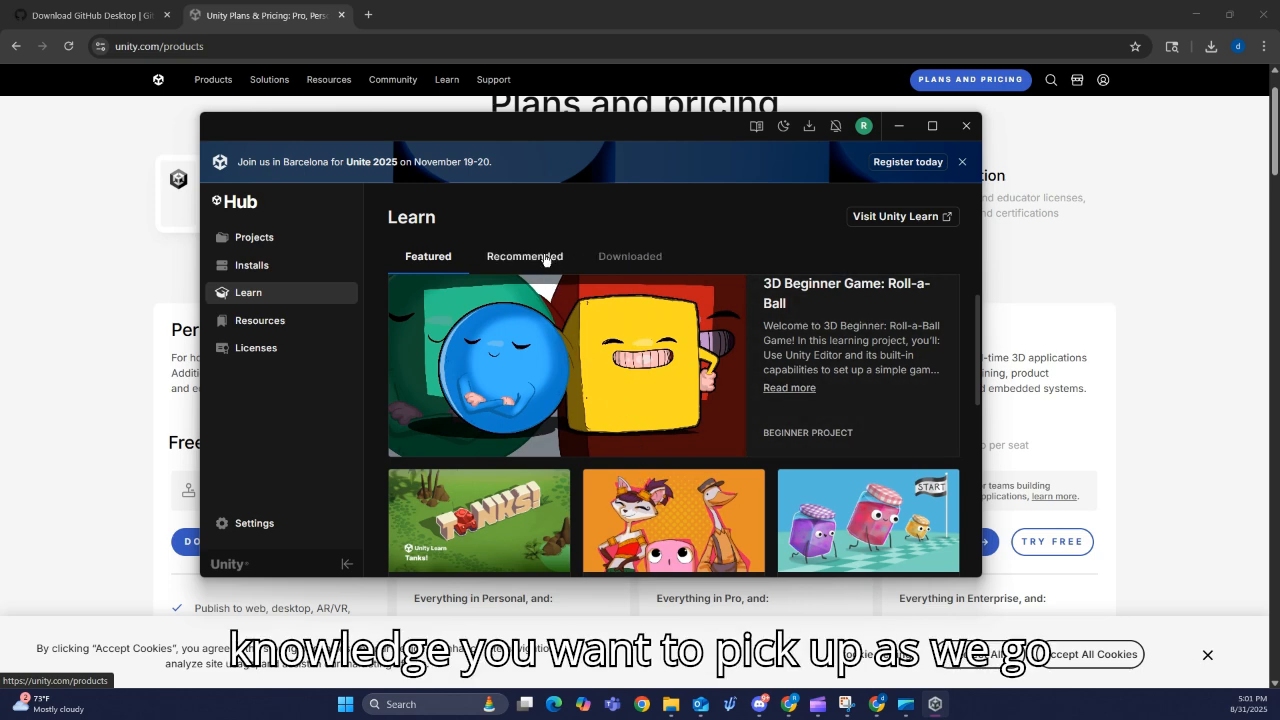
Check which projects can be added from a repository, and return to the project list
{"action": "left_click", "coordinate": [272, 238]}
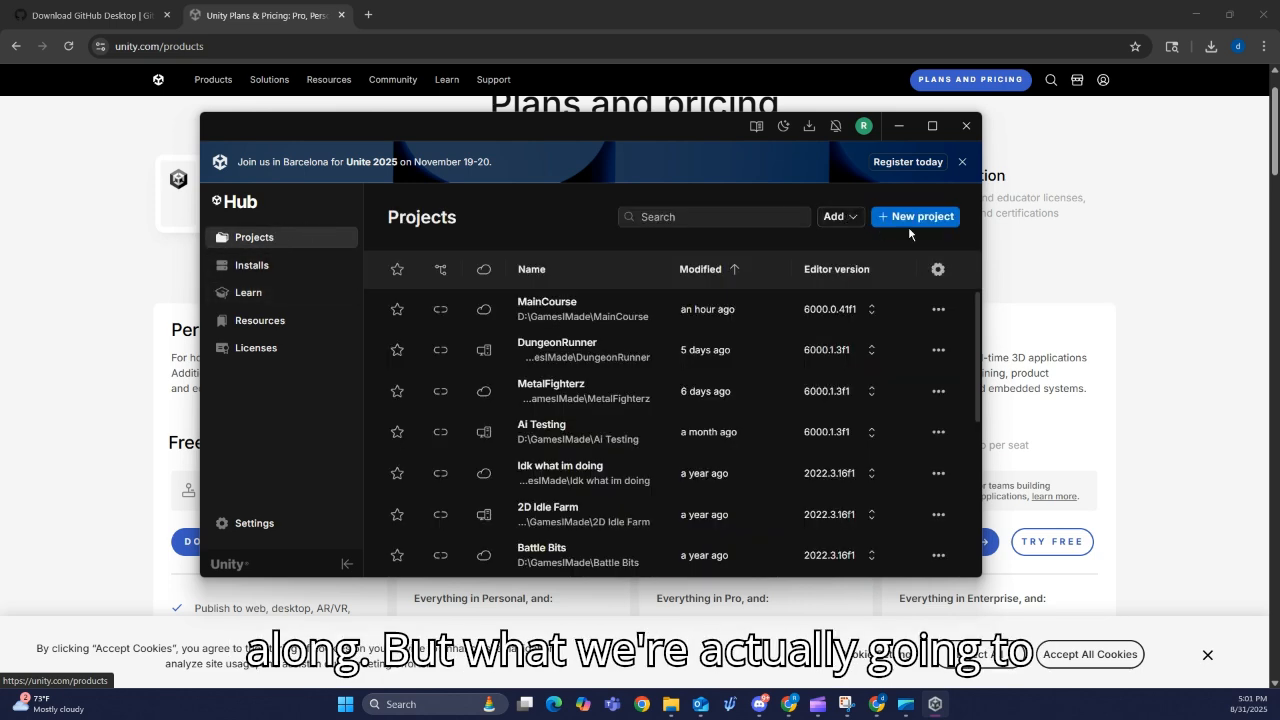
{"action": "left_click", "coordinate": [847, 217]}
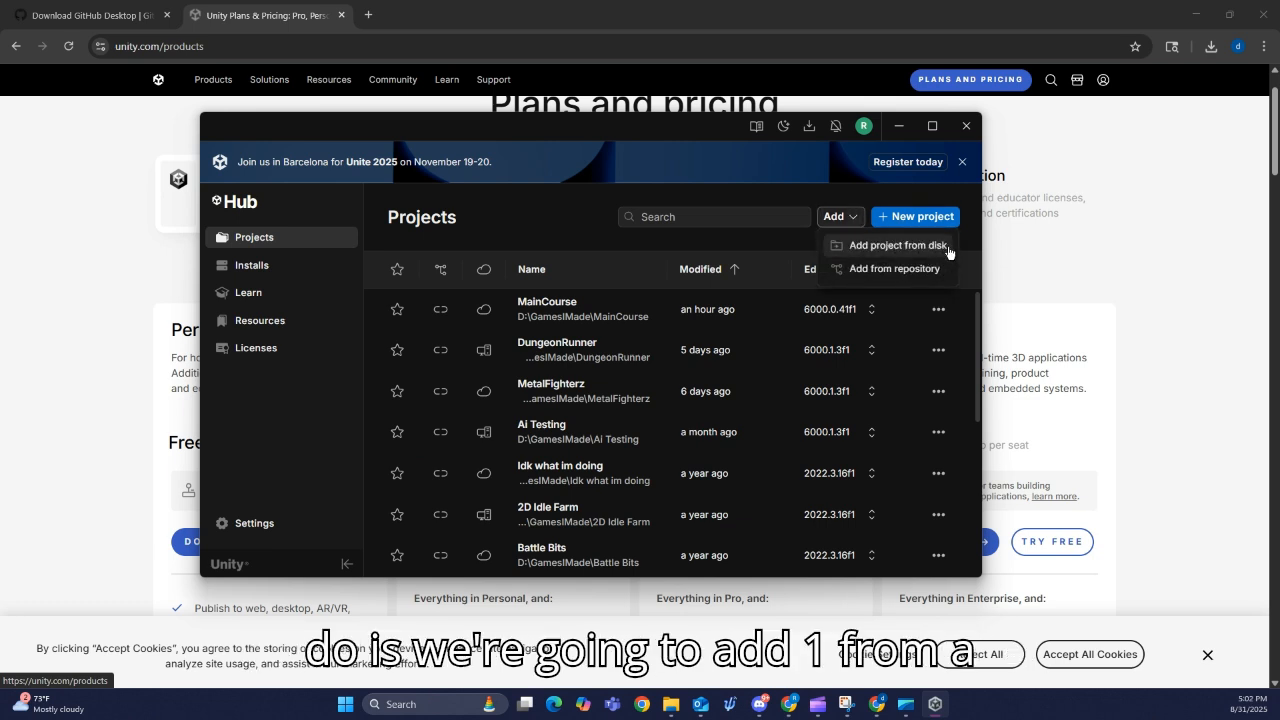
{"action": "left_click", "coordinate": [883, 270]}
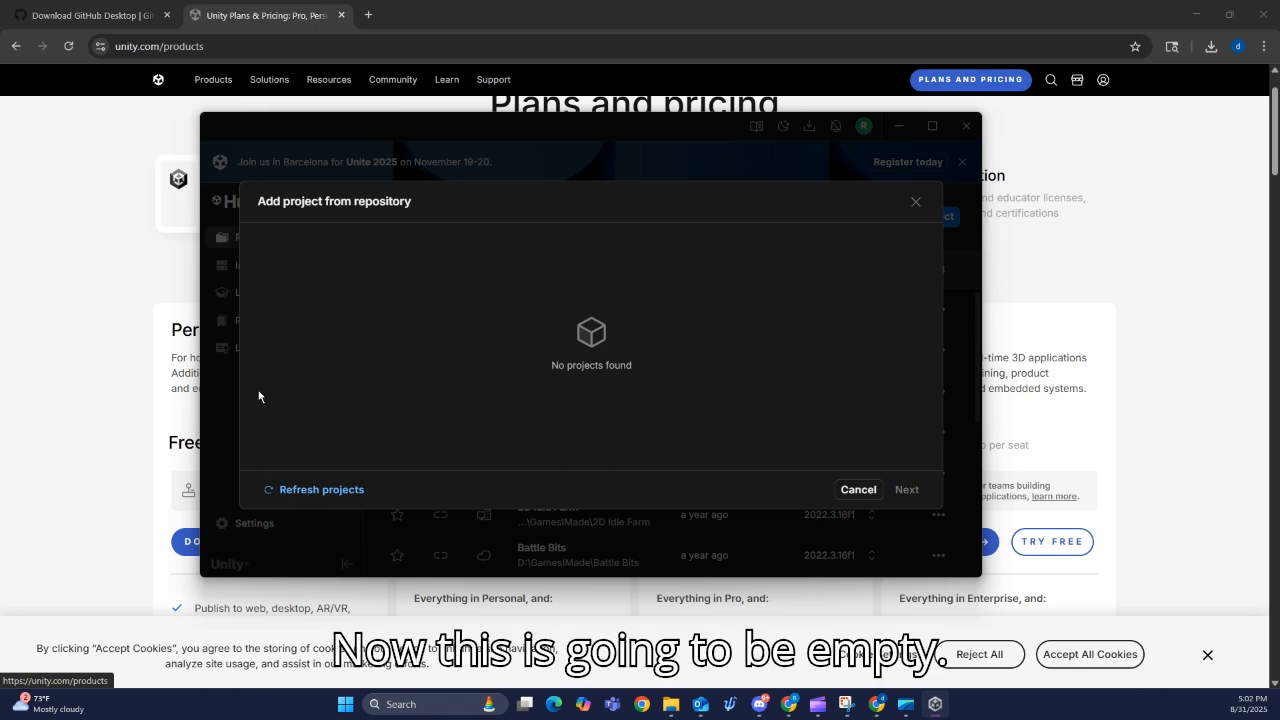
{"action": "left_click", "coordinate": [860, 489]}
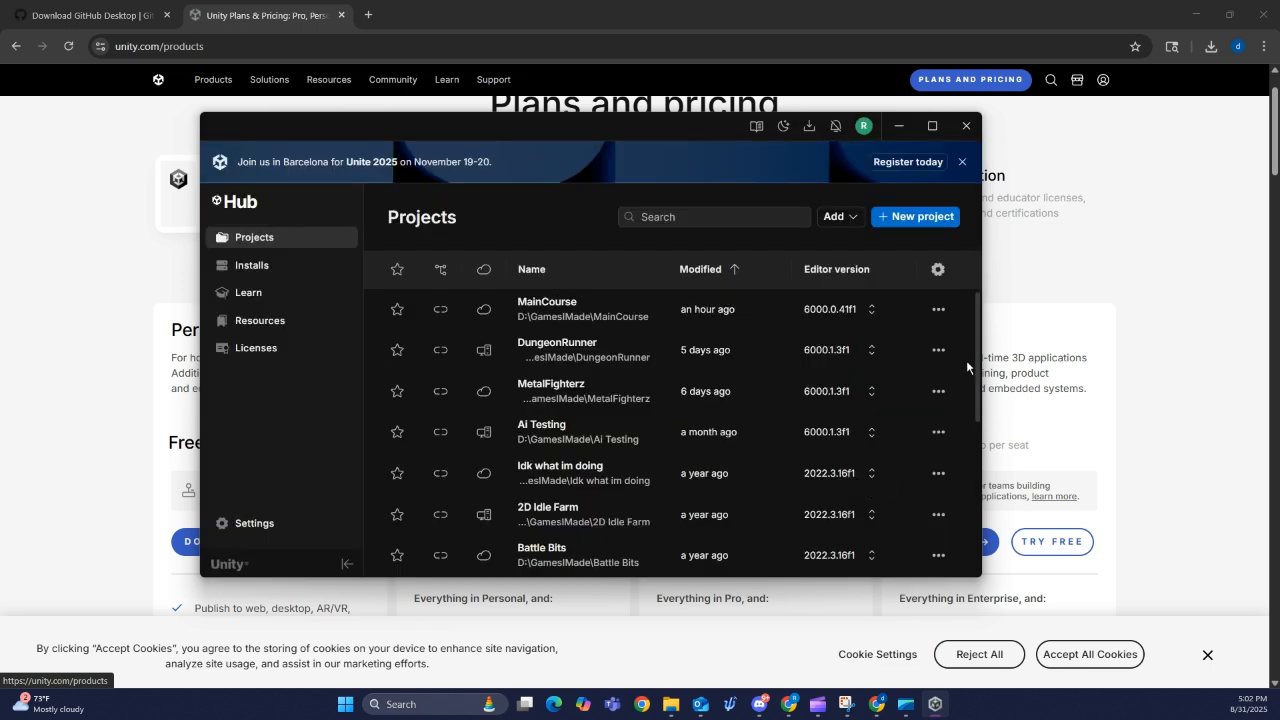
Check the options for adding an existing project, and close Unity Hub
{"action": "left_click", "coordinate": [831, 218]}
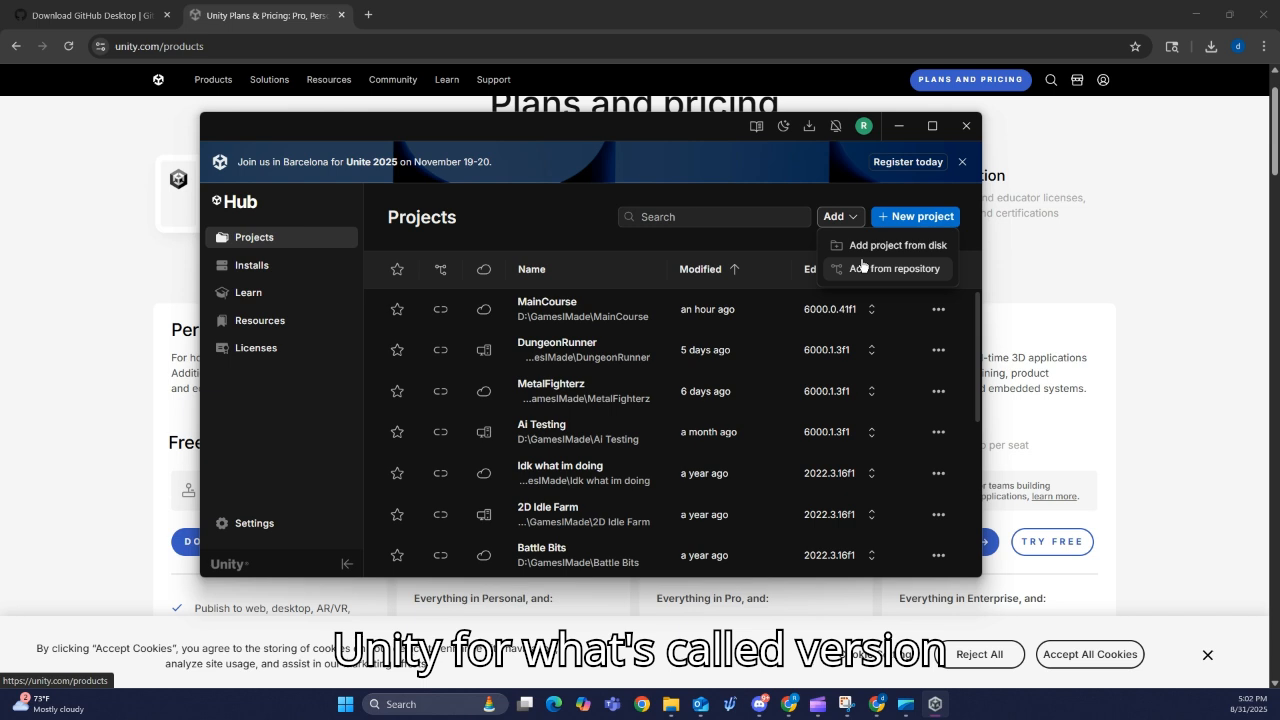
{"action": "left_click", "coordinate": [533, 210]}
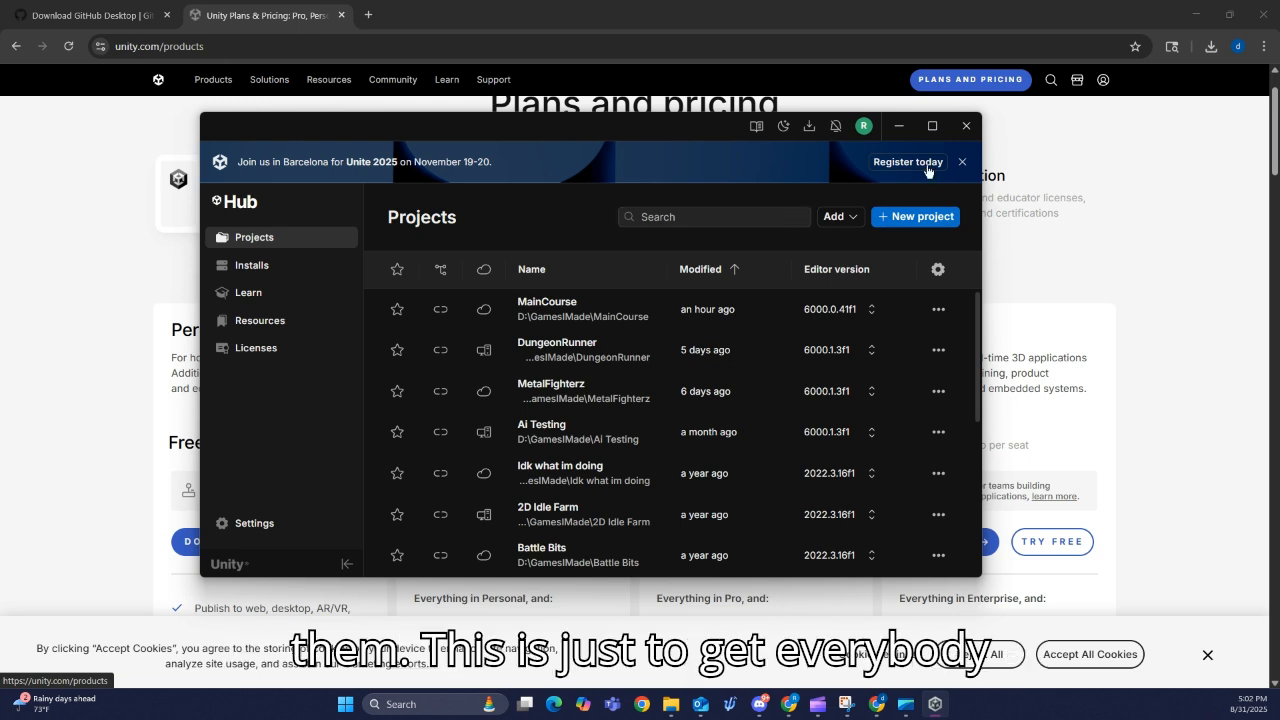
{"action": "left_click", "coordinate": [962, 127]}
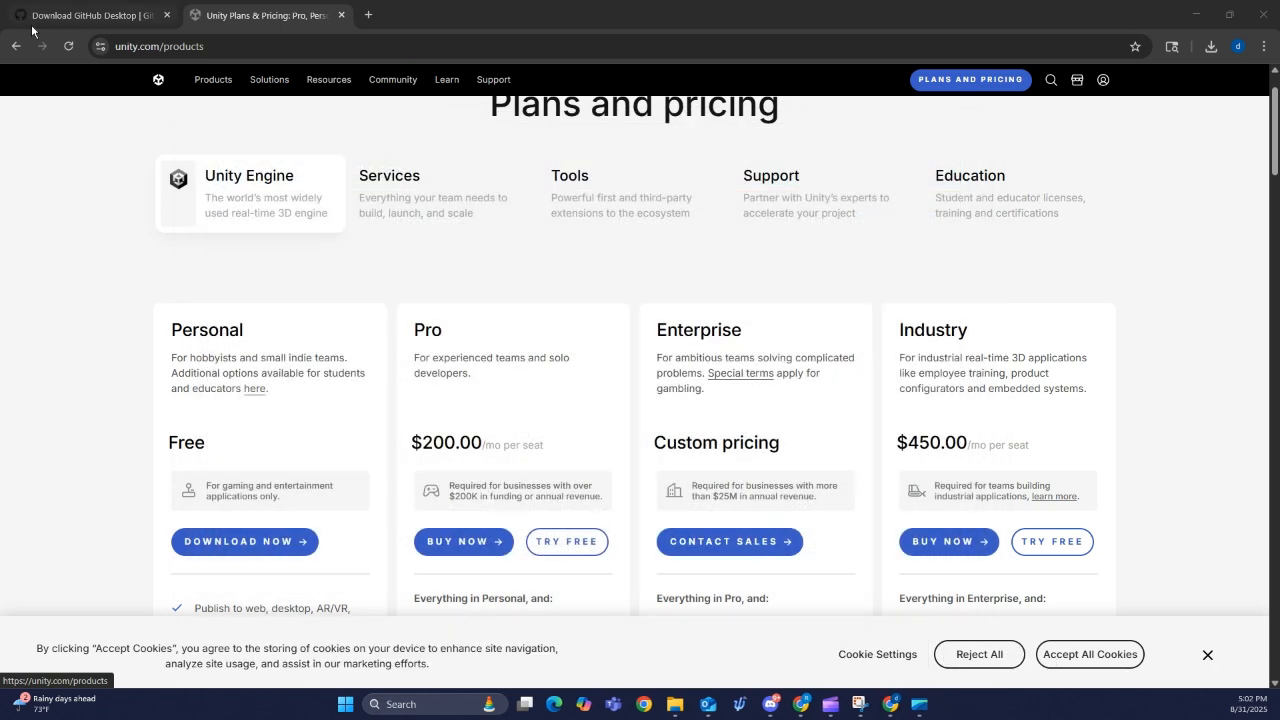
Go to github.com in the browser and open the account sign-up page
{"action": "left_click", "coordinate": [77, 20]}
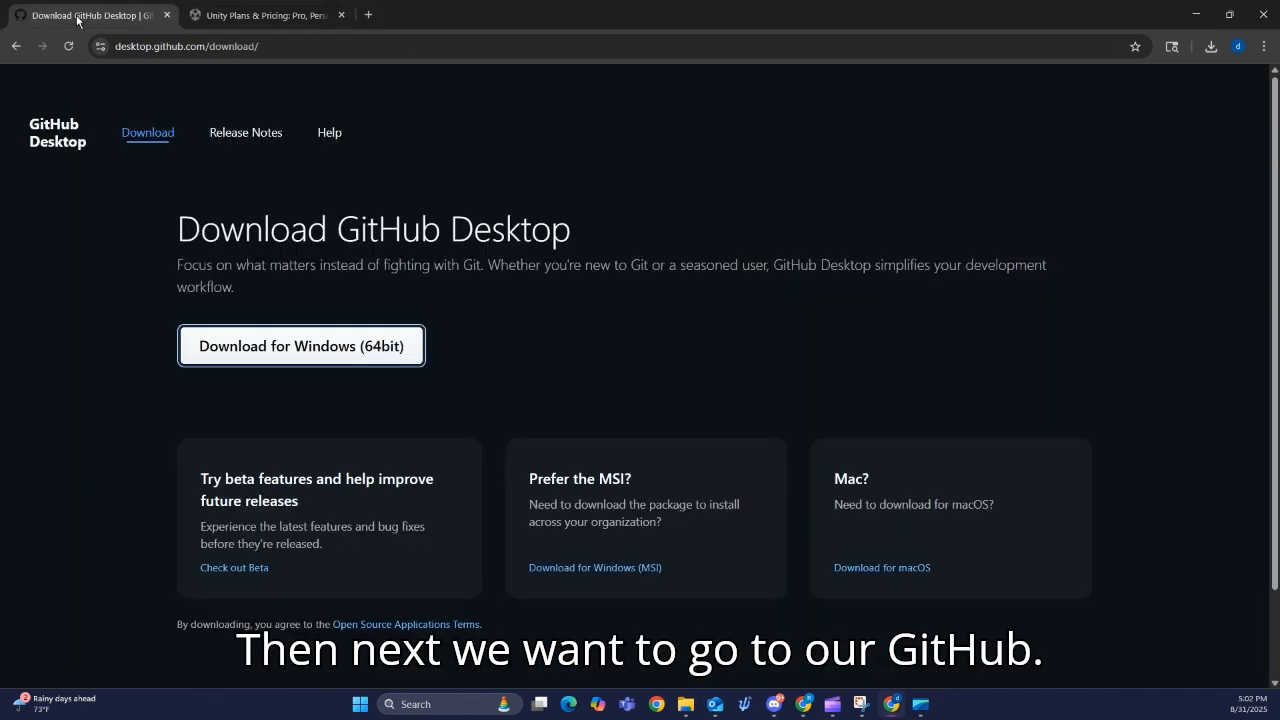
{"action": "left_click", "coordinate": [240, 52]}
{"action": "type", "text": "github.com"}
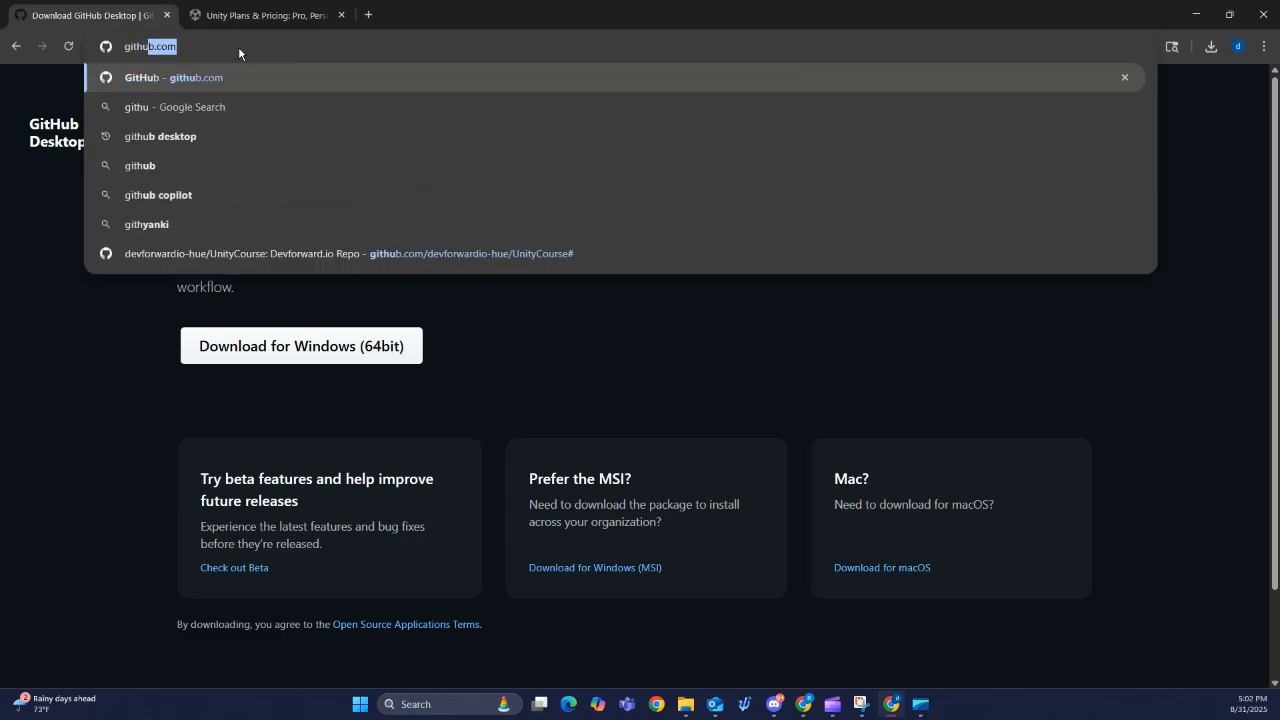
{"action": "key", "text": "Return"}
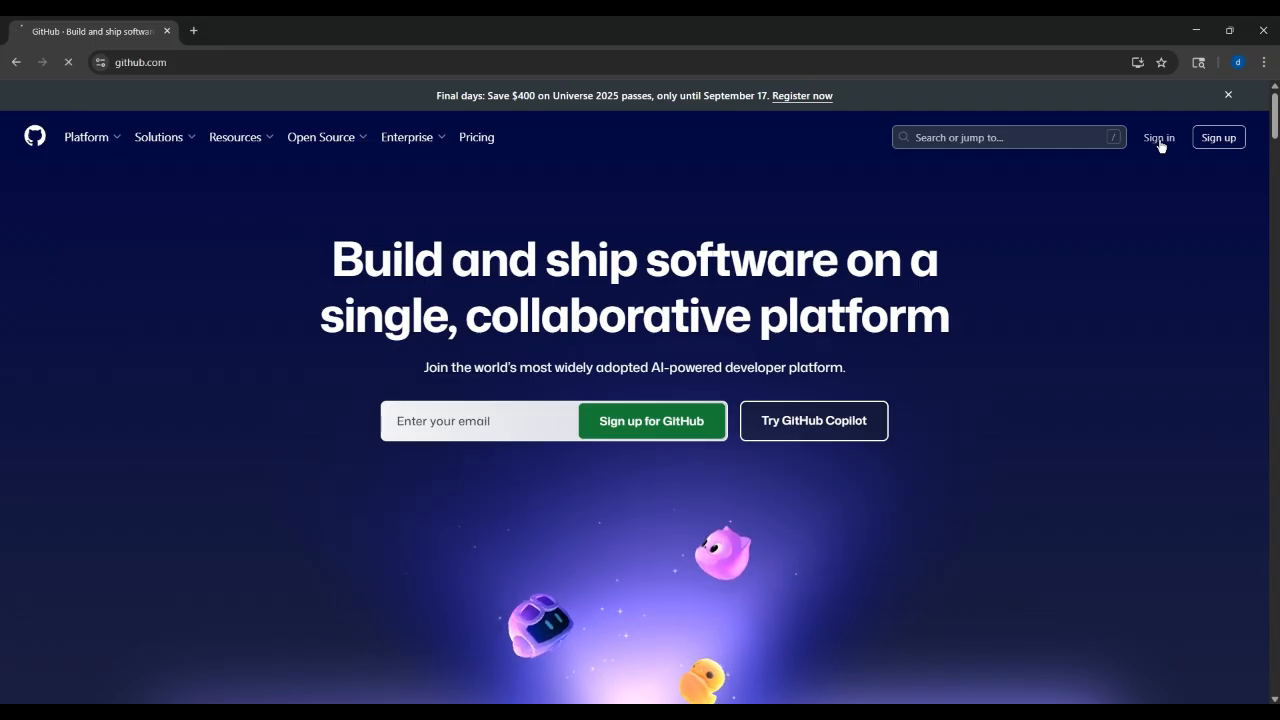
{"action": "left_click", "coordinate": [1159, 140]}
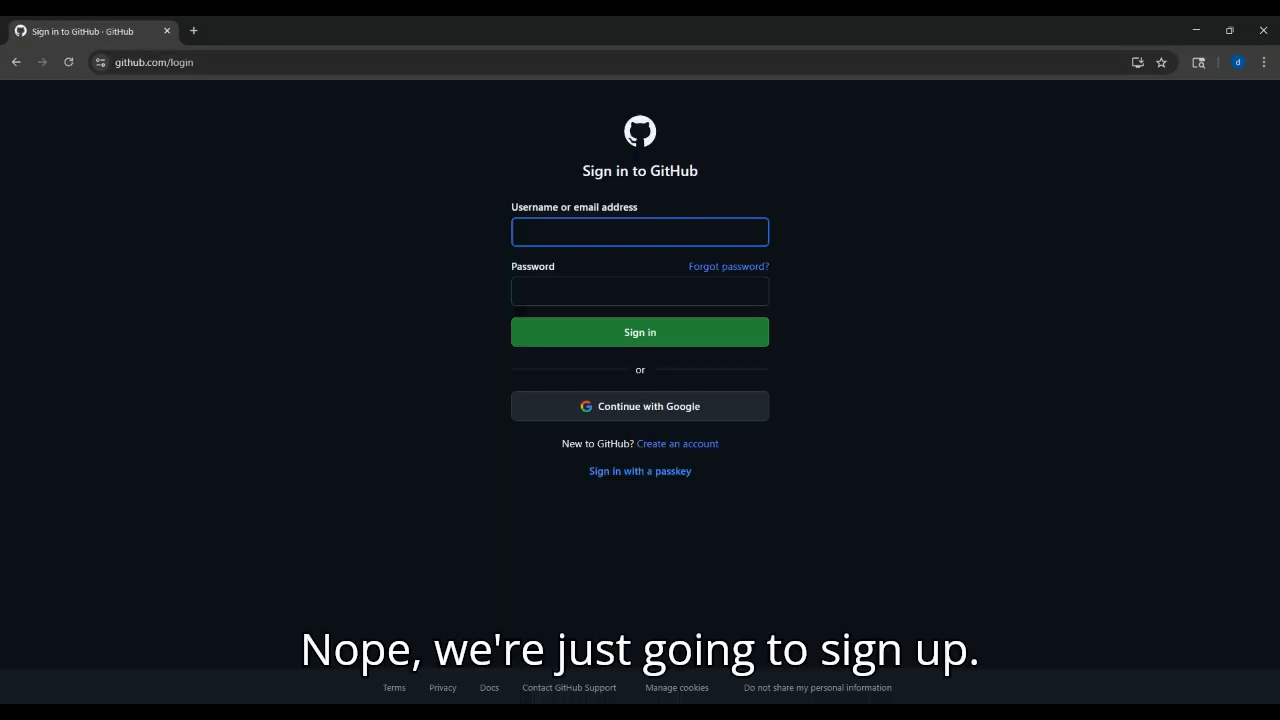
{"action": "left_click", "coordinate": [15, 62]}
{"action": "left_click", "coordinate": [1212, 145]}
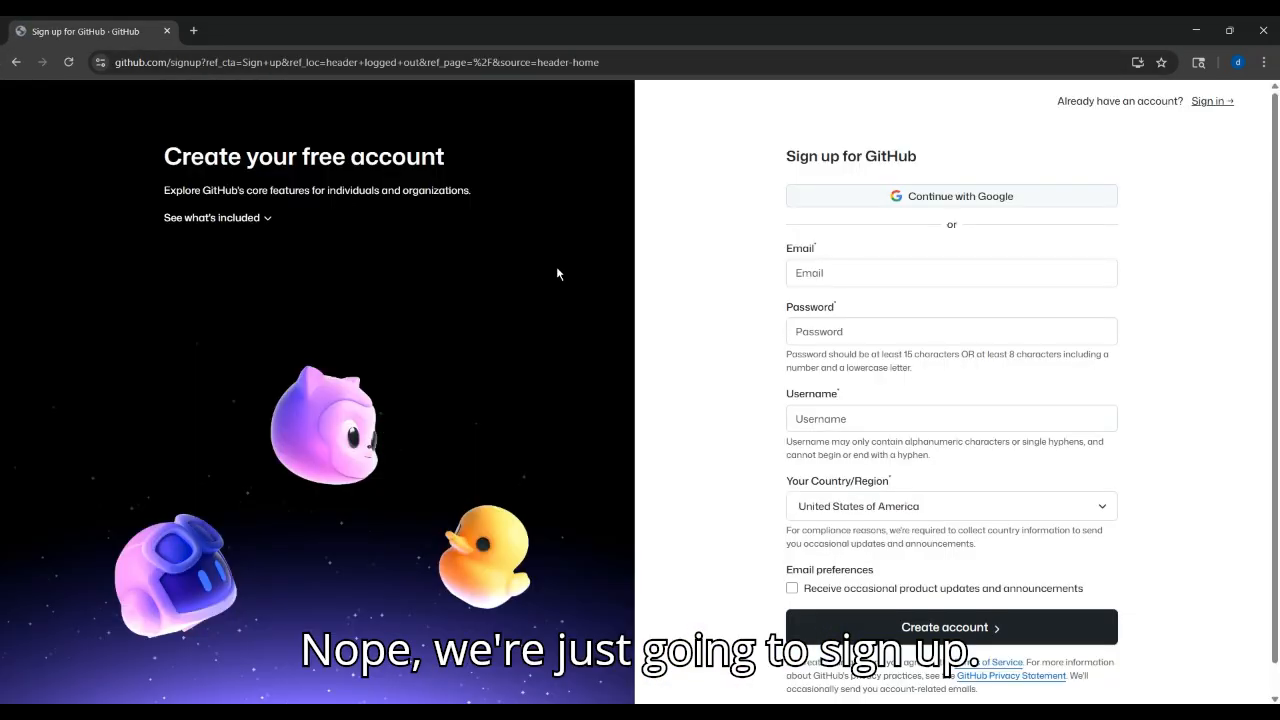
Create a free GitHub account by continuing with the Google account, keeping the suggested username and country
{"action": "left_click", "coordinate": [857, 199]}
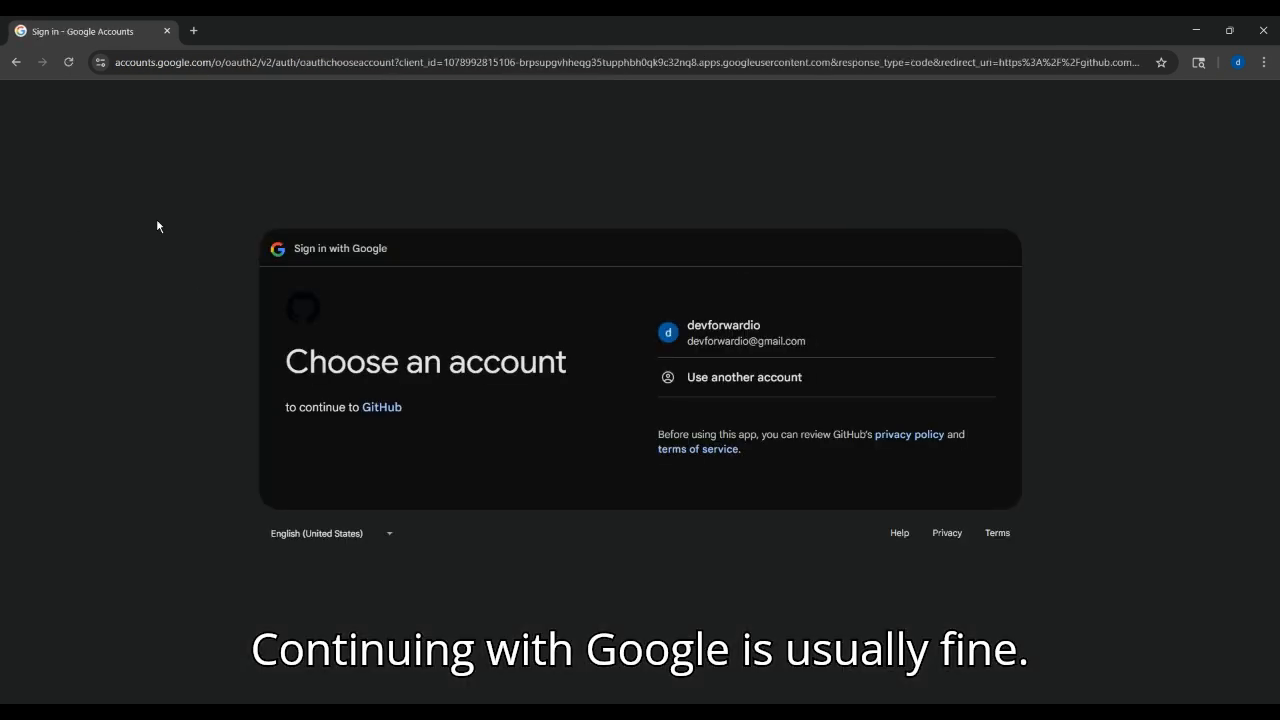
{"action": "left_click", "coordinate": [734, 336]}
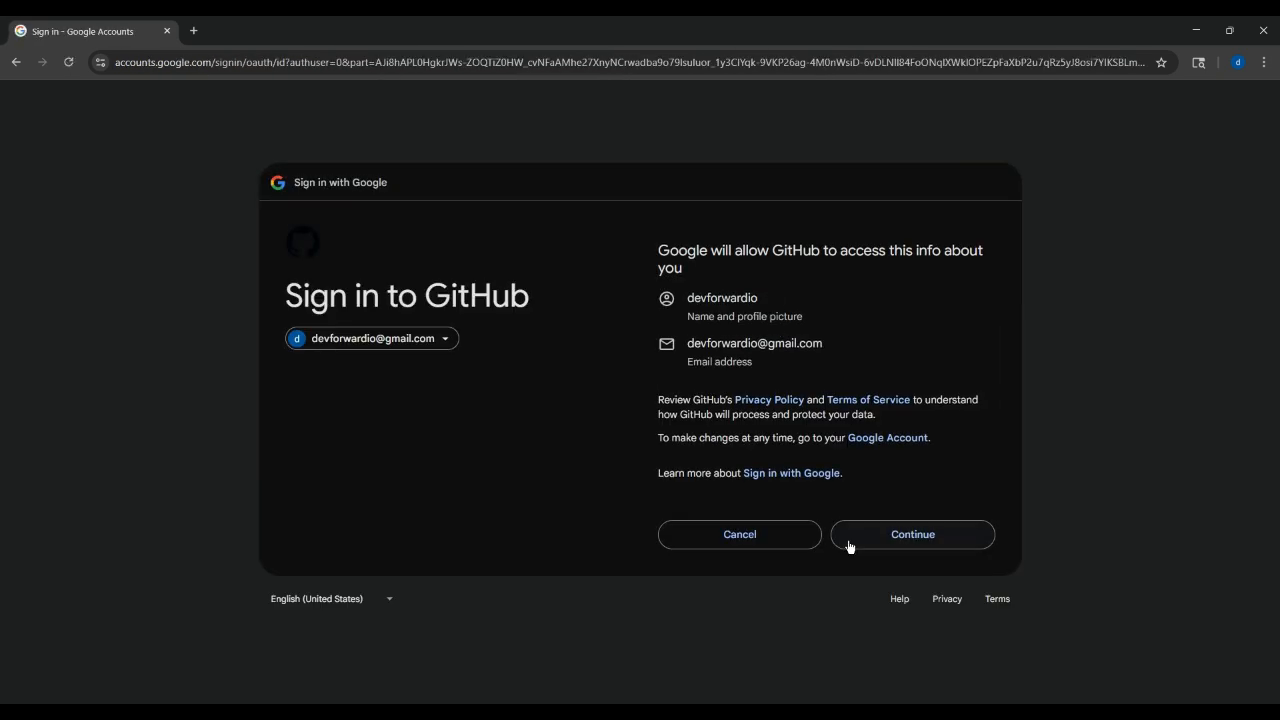
{"action": "left_click", "coordinate": [860, 533]}
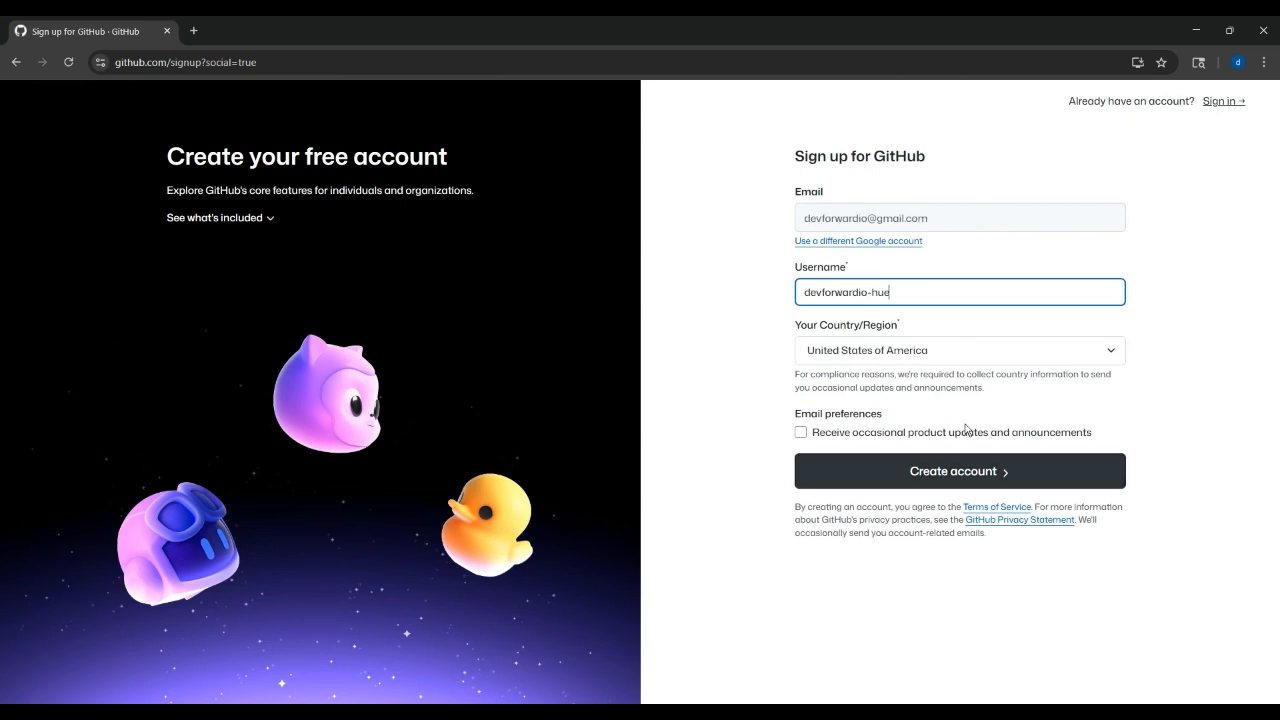
{"action": "left_click", "coordinate": [830, 470]}
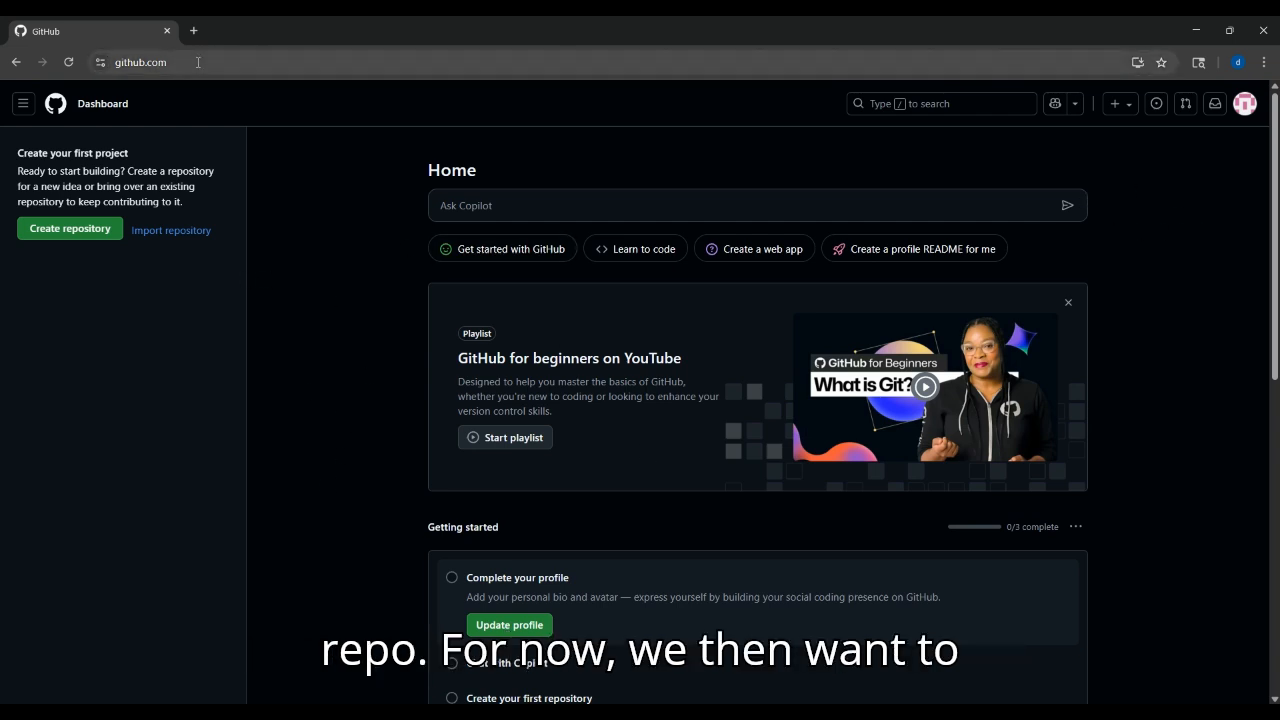
Download GitHub Desktop for Windows (64bit) and run the downloaded GitHubDesktopSetup-x64.exe
{"action": "left_click", "coordinate": [567, 58]}
{"action": "left_click", "coordinate": [345, 345]}
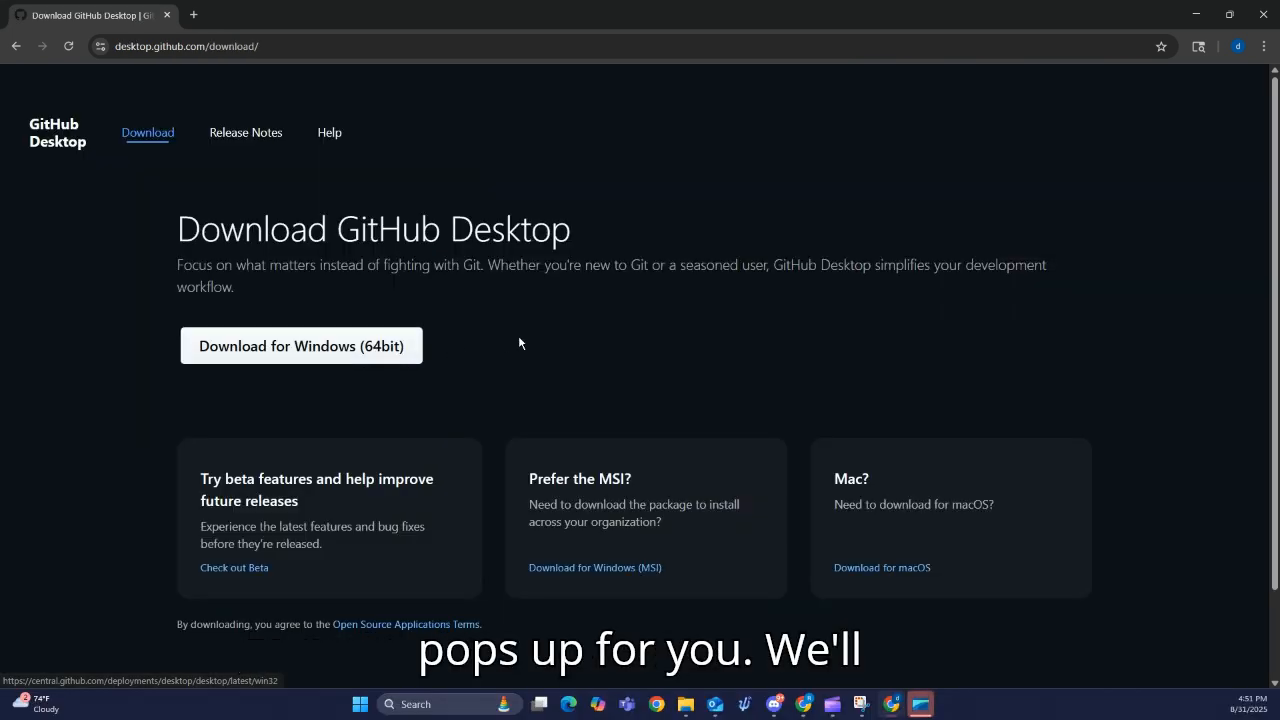
{"action": "left_click", "coordinate": [369, 344]}
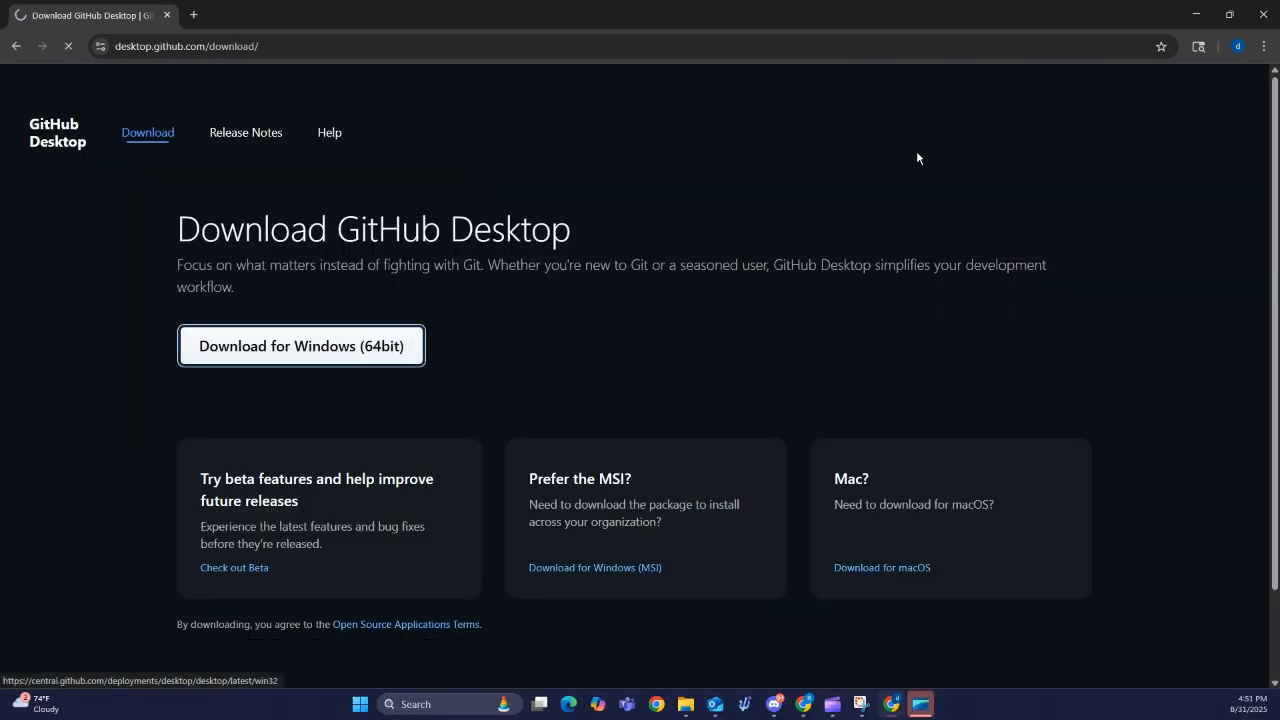
{"action": "left_click", "coordinate": [1210, 48]}
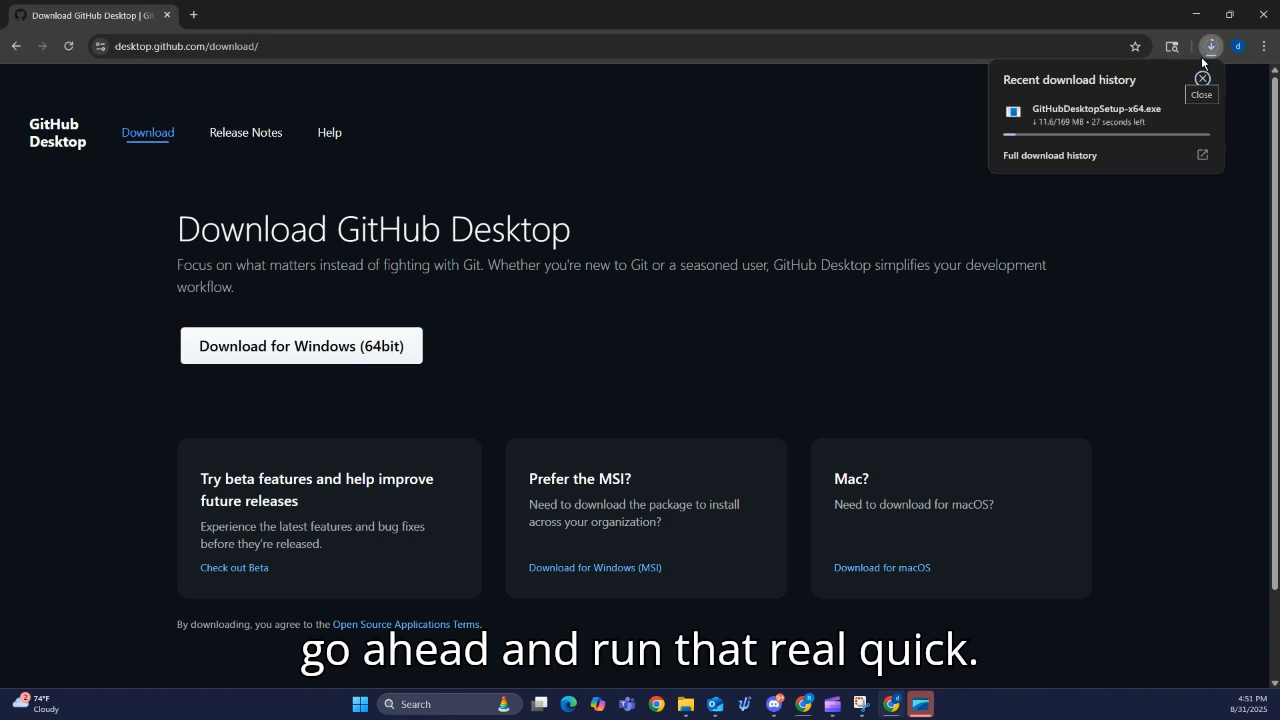
{"action": "left_click", "coordinate": [1082, 117]}
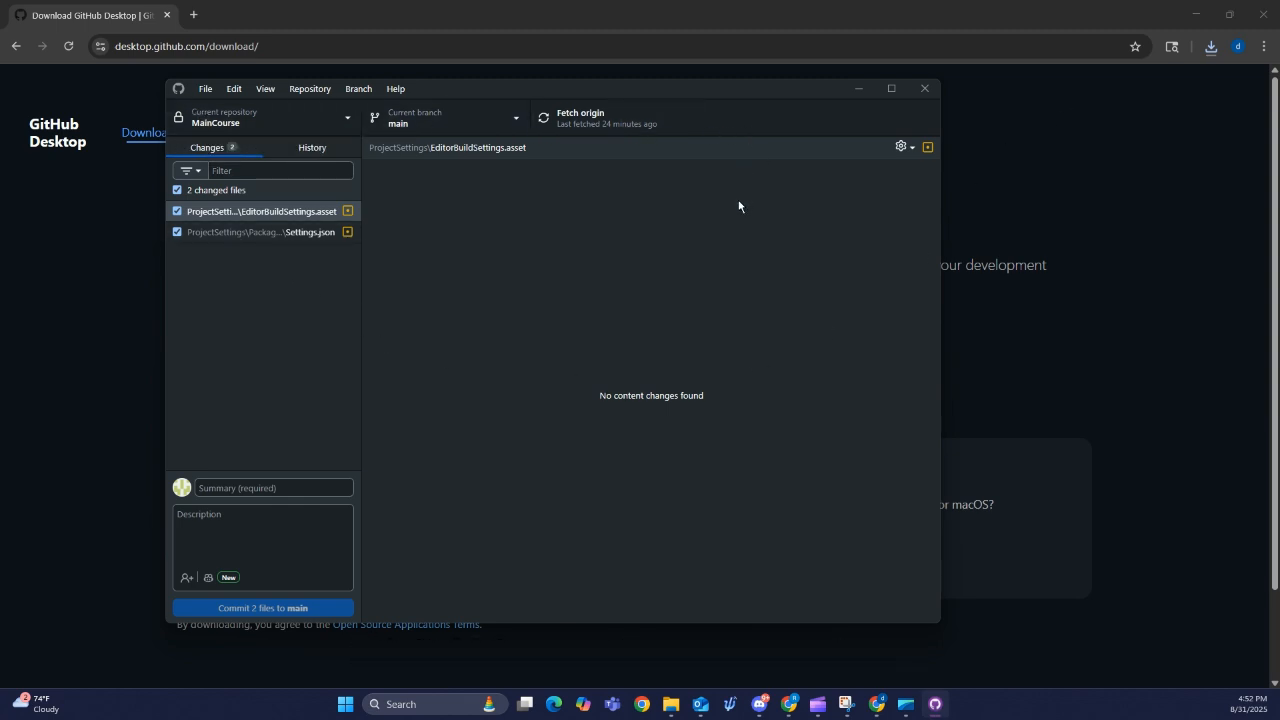
Look over the repository list and the options for adding a repository in GitHub Desktop
{"action": "left_click", "coordinate": [325, 122]}
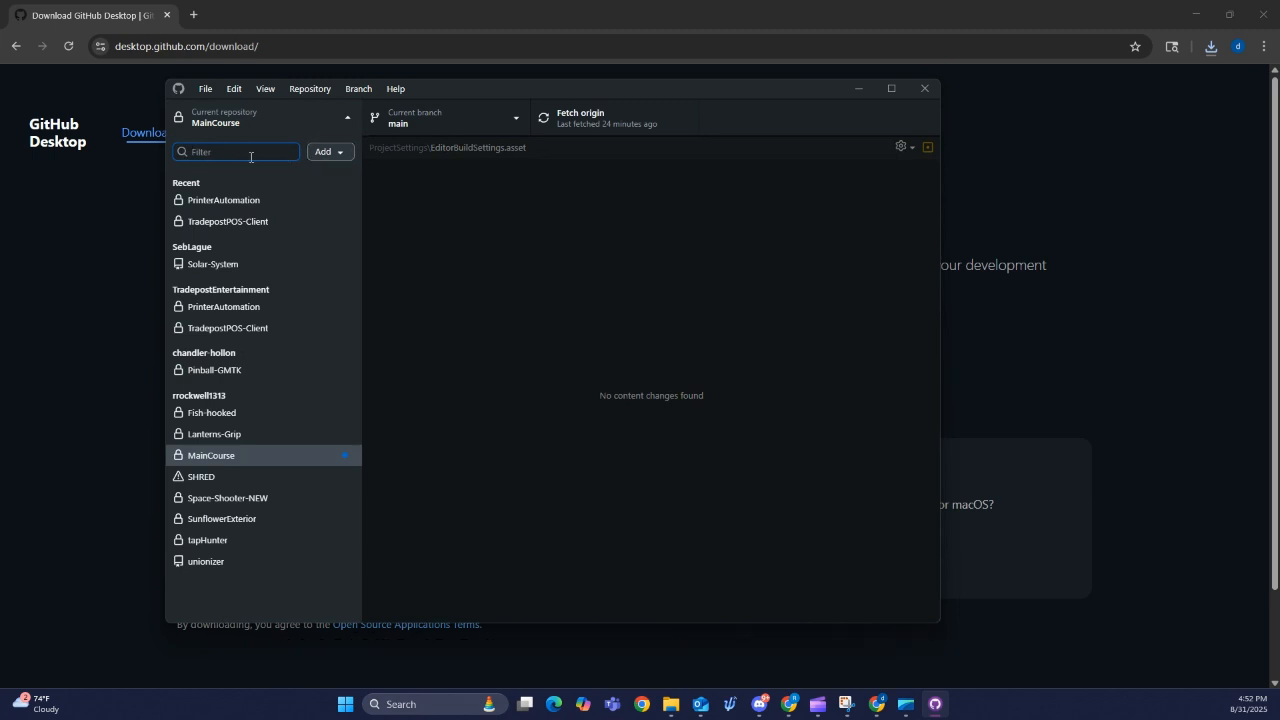
{"action": "left_click", "coordinate": [340, 156]}
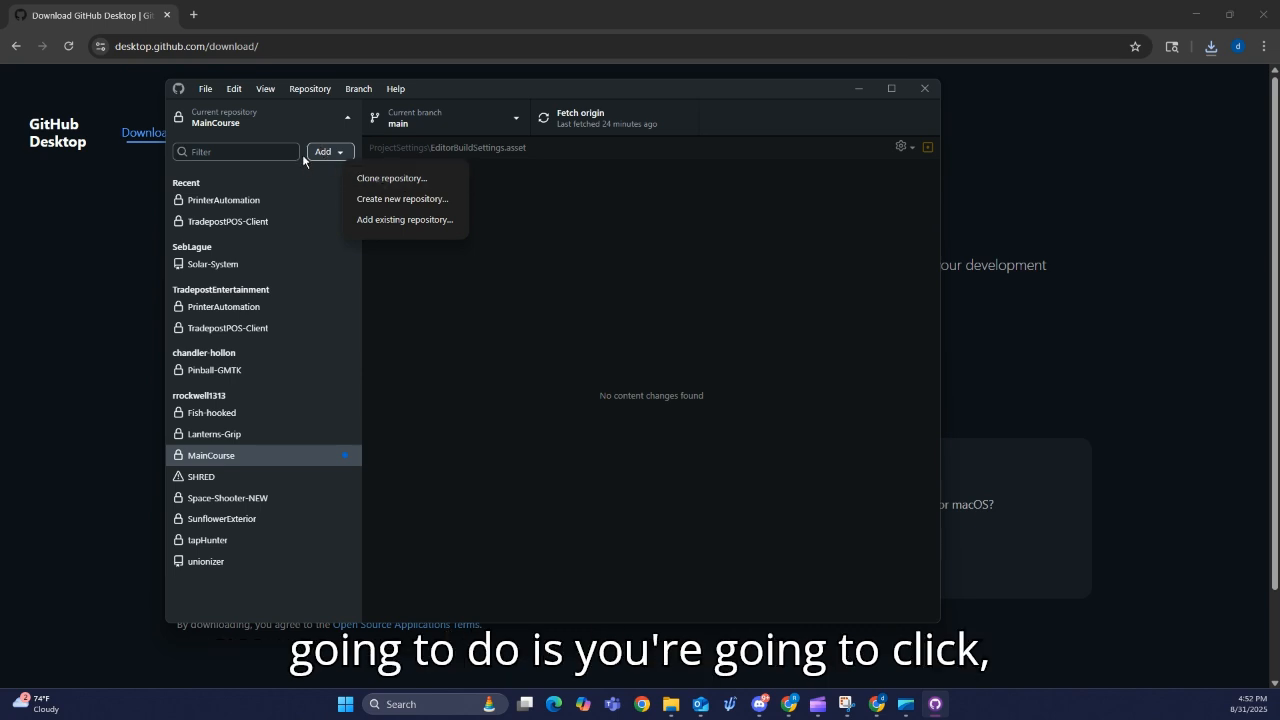
{"action": "left_click", "coordinate": [325, 119]}
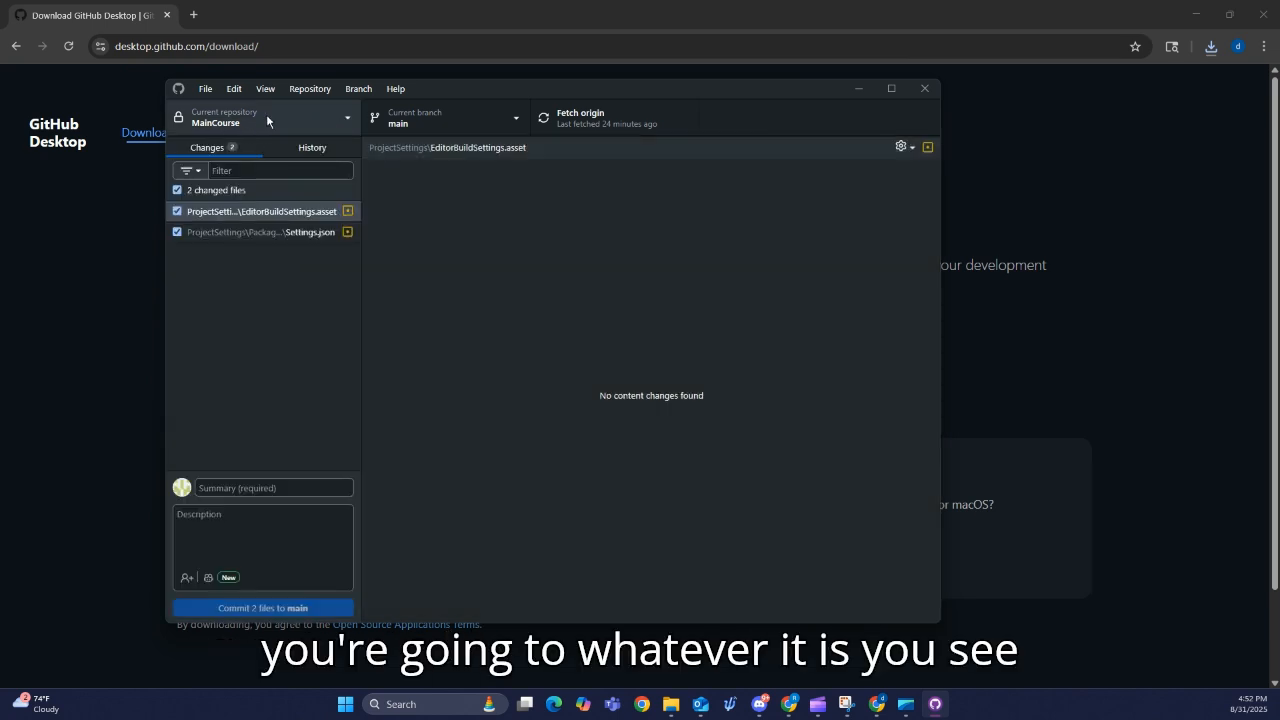
{"action": "left_click", "coordinate": [294, 118]}
{"action": "left_click", "coordinate": [327, 151]}
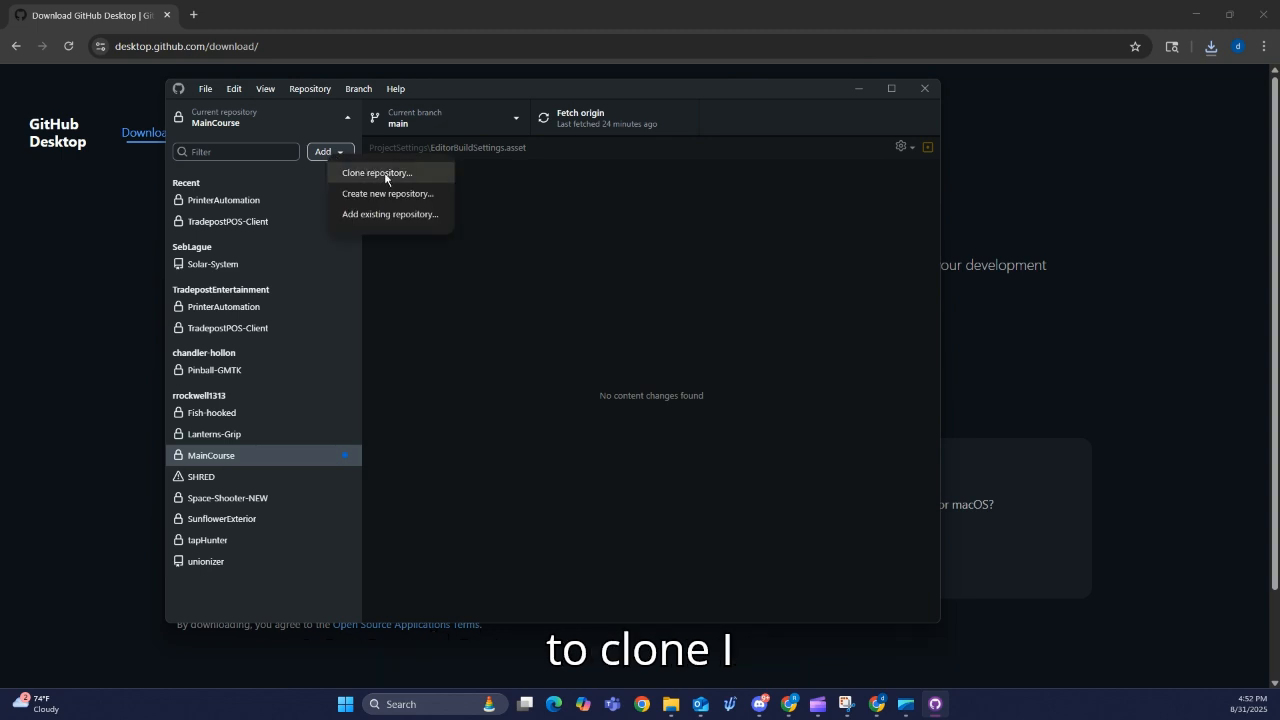
{"action": "left_click", "coordinate": [386, 176]}
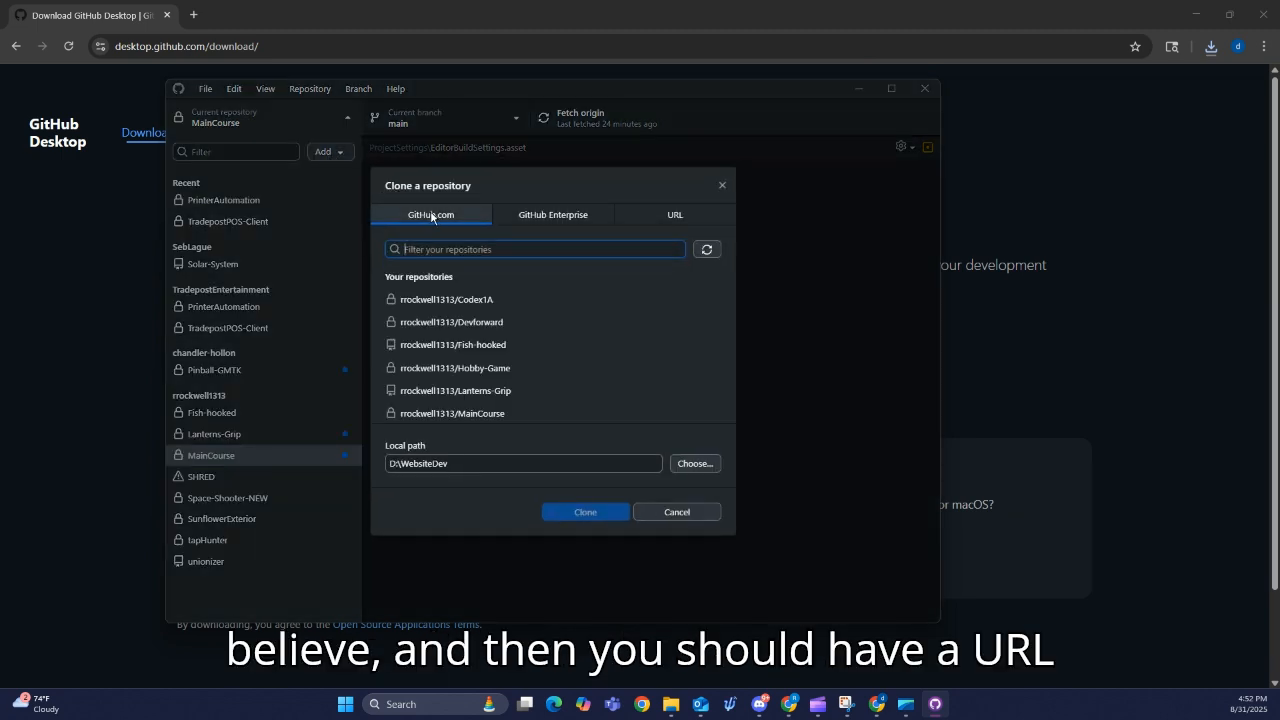
{"action": "left_click", "coordinate": [673, 214]}
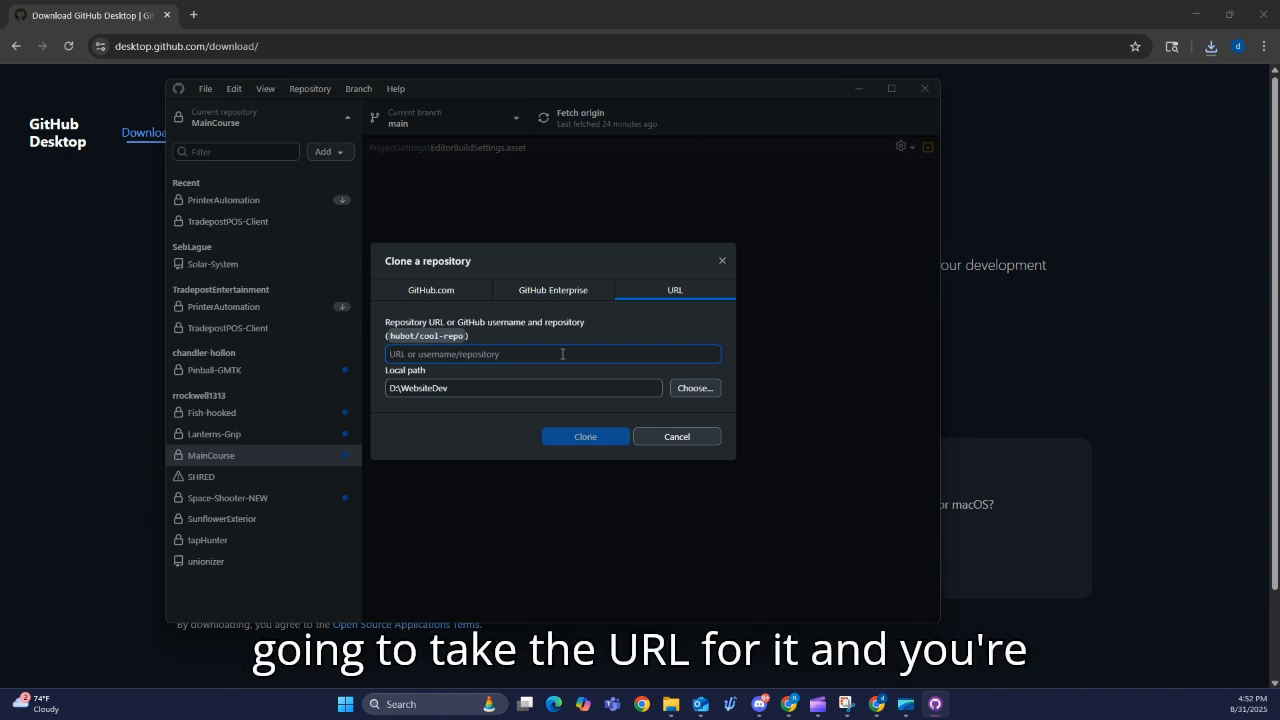
{"action": "type", "text": "https://github.com/devforwardio-hue/UnityCourse.git"}
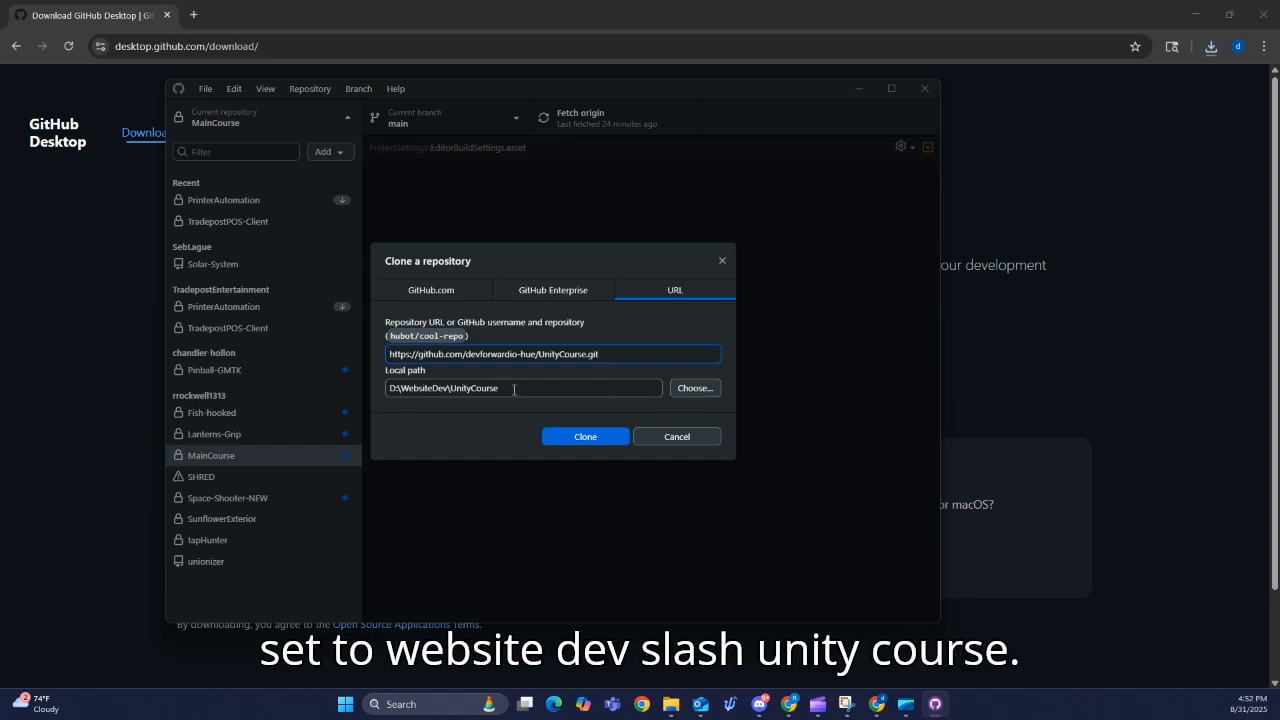
{"action": "left_click", "coordinate": [524, 386]}
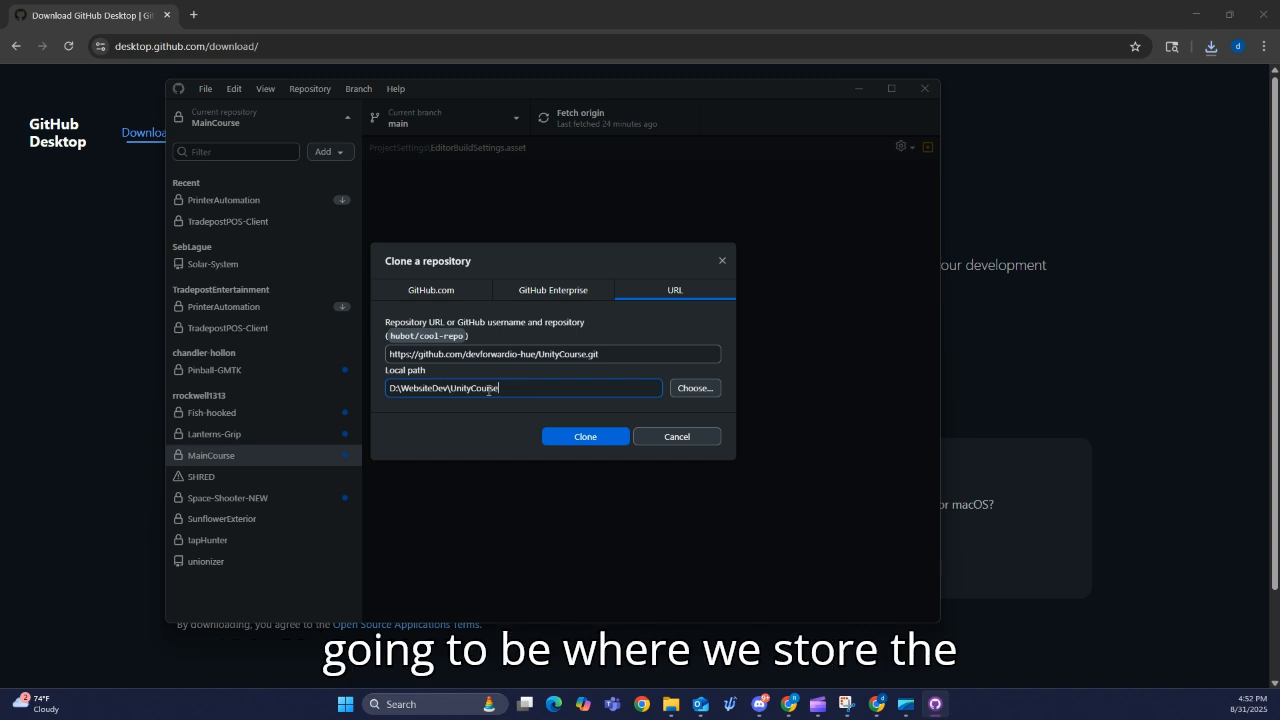
{"action": "left_click_drag", "start_coordinate": [605, 353], "coordinate": [402, 356]}
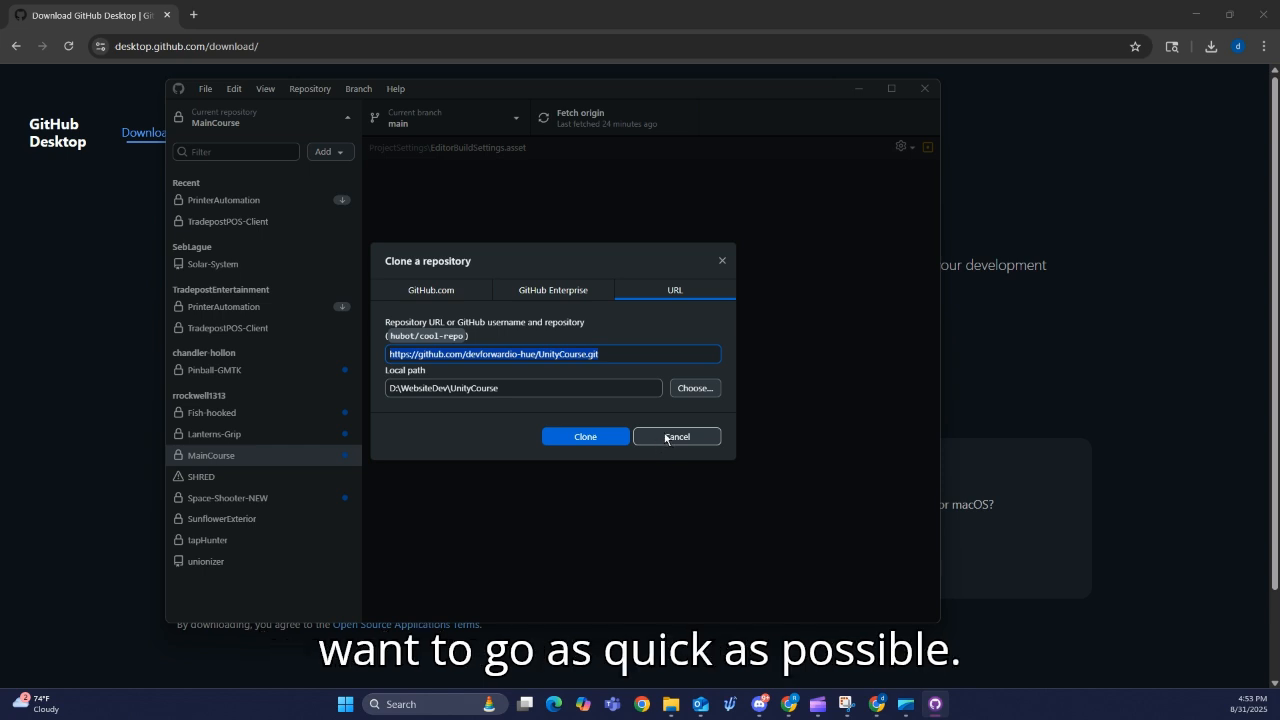
{"action": "left_click", "coordinate": [605, 438]}
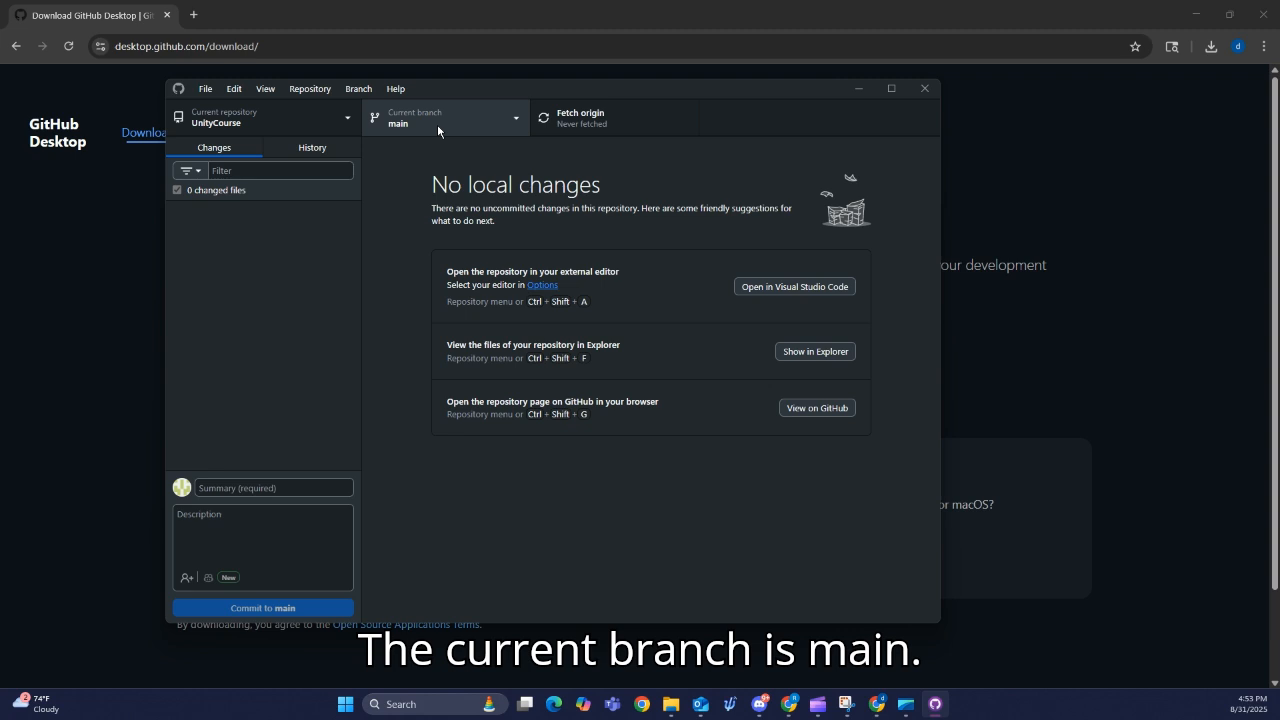
Fetch from origin for the cloned UnityCourse repository, and close GitHub Desktop
{"action": "left_click", "coordinate": [584, 123]}
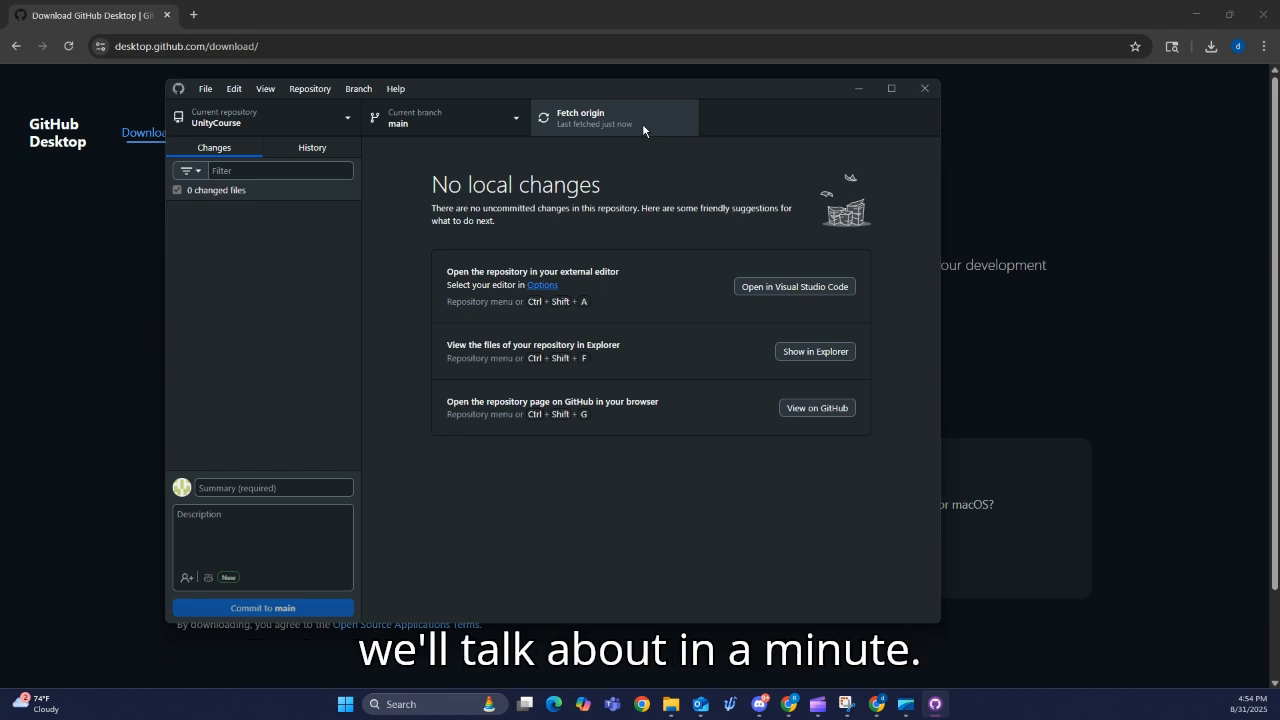
{"action": "left_click", "coordinate": [924, 88]}
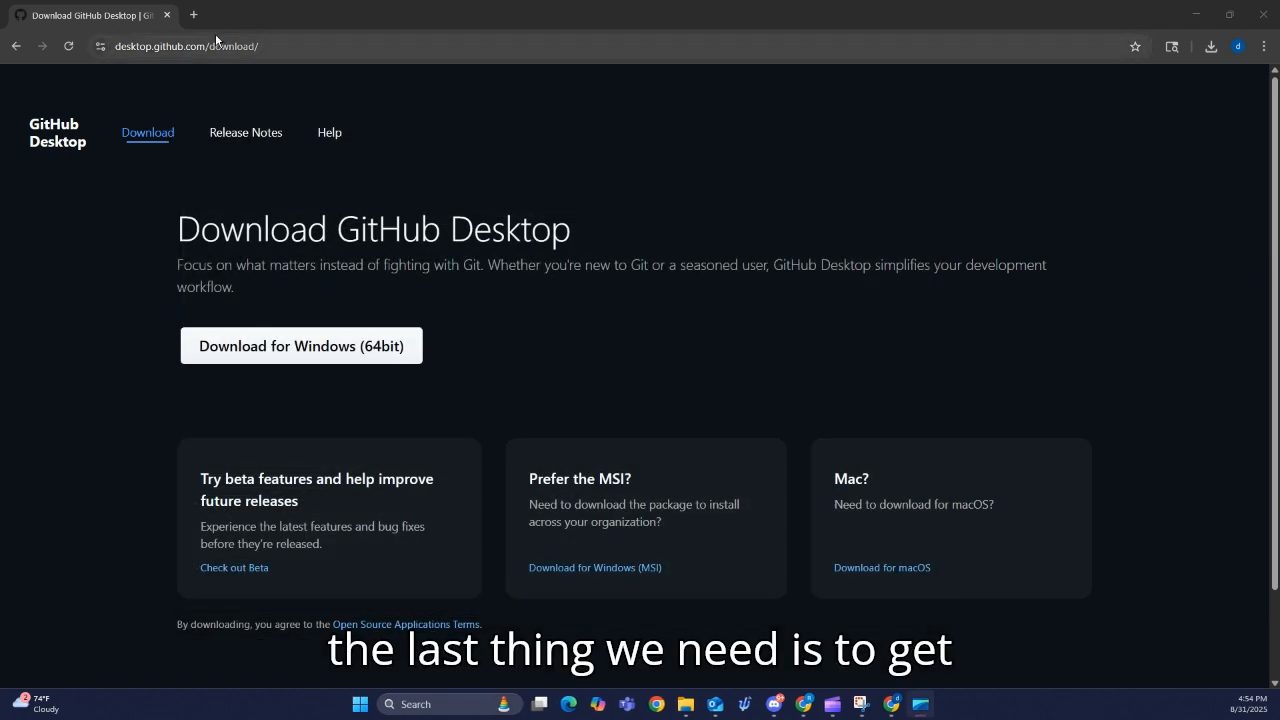
Search the web for "download git" in a new browser tab and open the official Git downloads page
{"action": "left_click", "coordinate": [194, 15]}
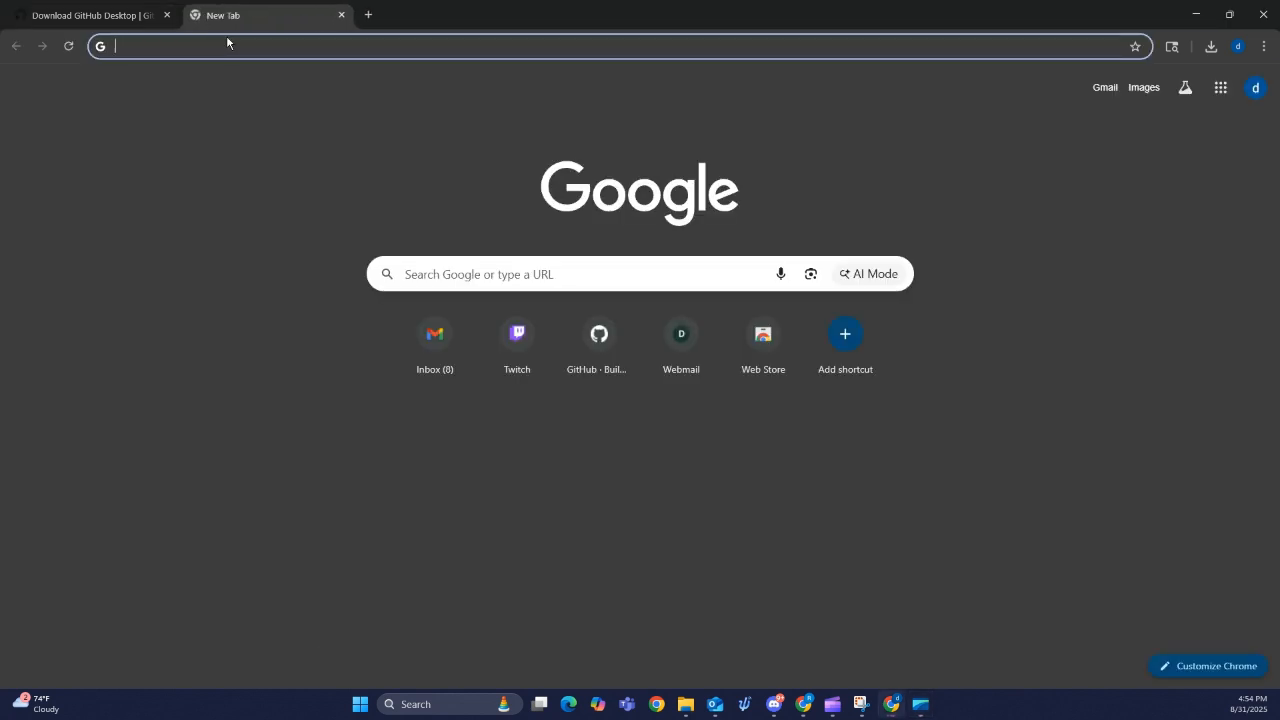
{"action": "type", "text": "download git"}
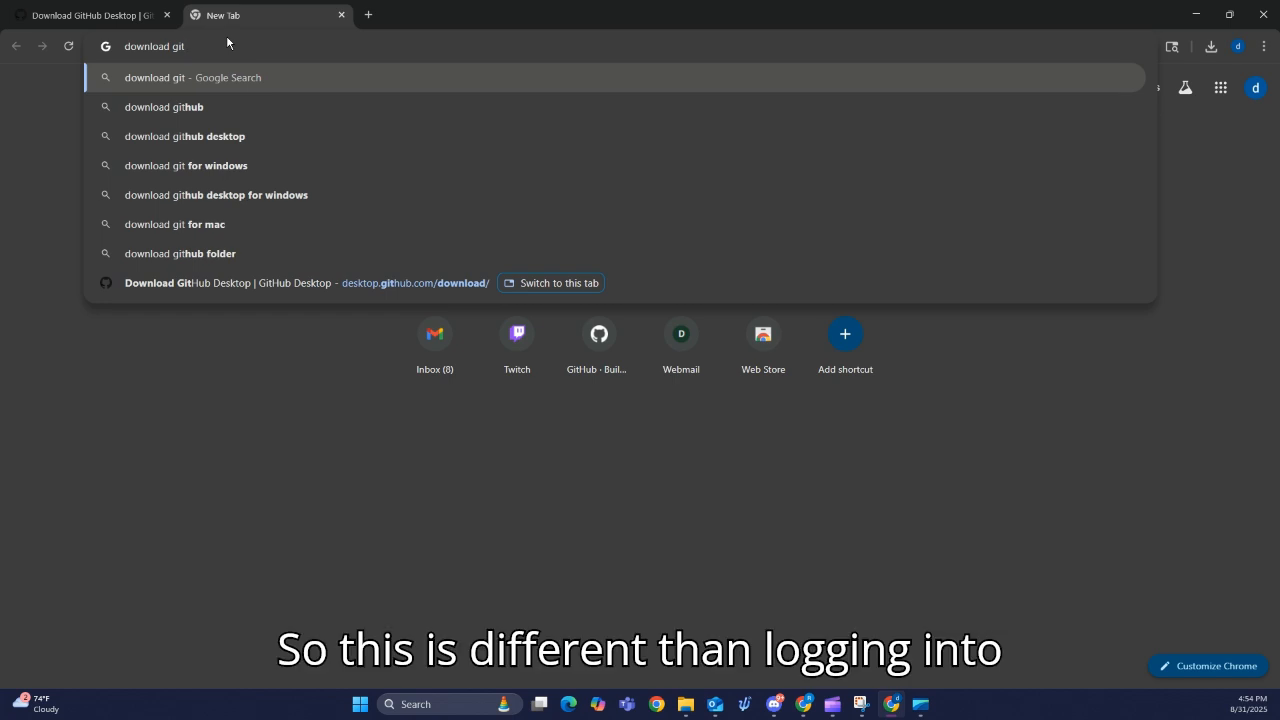
{"action": "key", "text": "Return"}
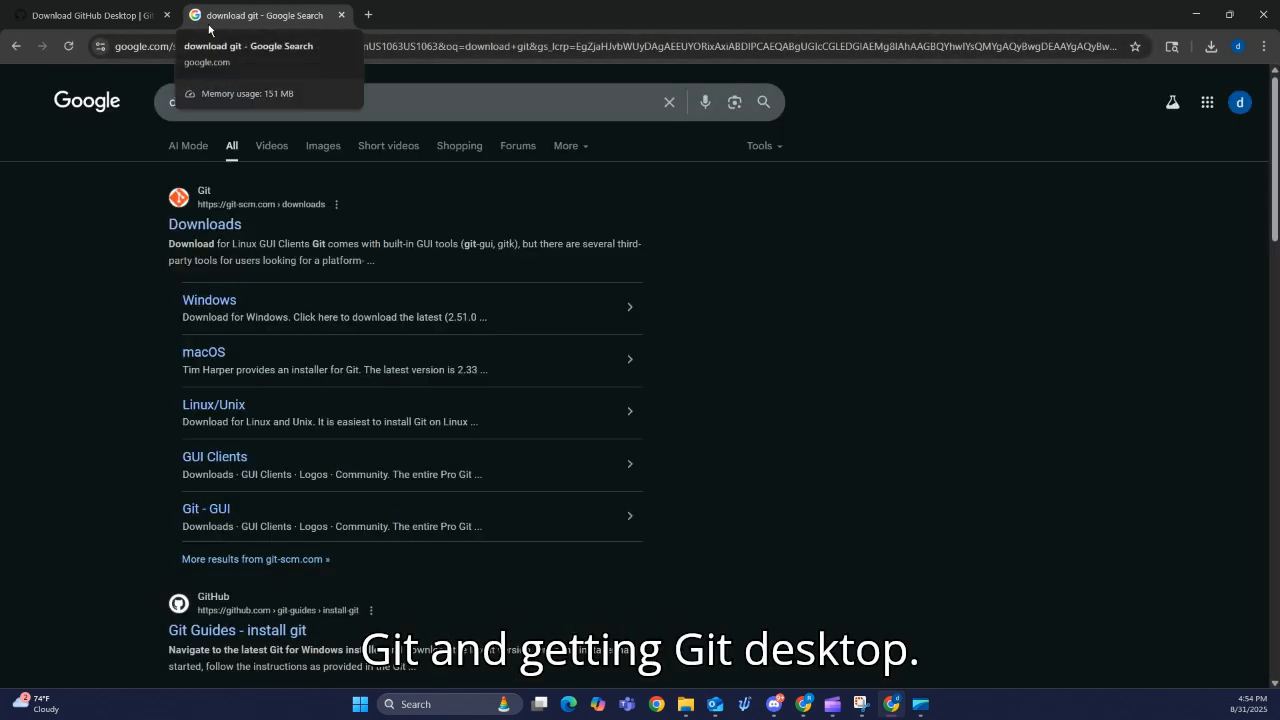
{"action": "left_click", "coordinate": [225, 225]}
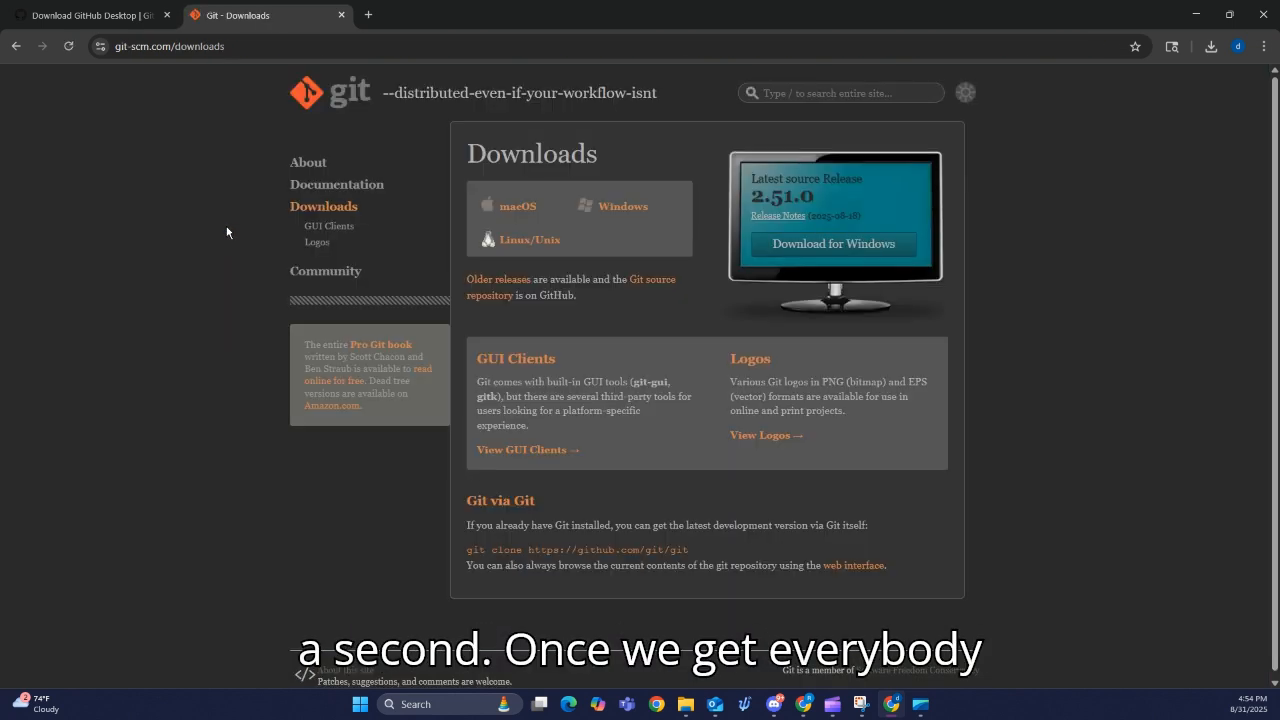
Open the Git downloads for Windows and highlight the standalone Git for Windows/x64 Setup installer
{"action": "left_click", "coordinate": [622, 207]}
{"action": "scroll", "coordinate": [502, 339], "scroll_direction": "down", "scroll_amount": 2}
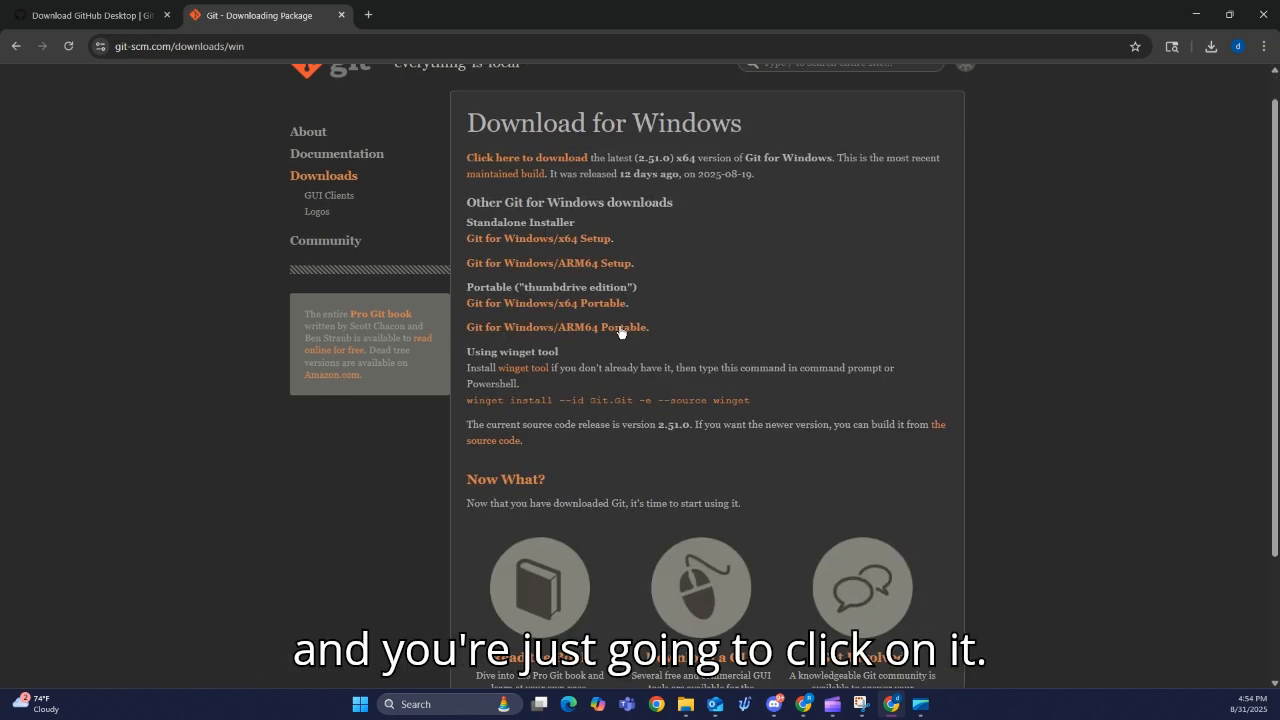
{"action": "scroll", "coordinate": [586, 331], "scroll_direction": "up", "scroll_amount": 3}
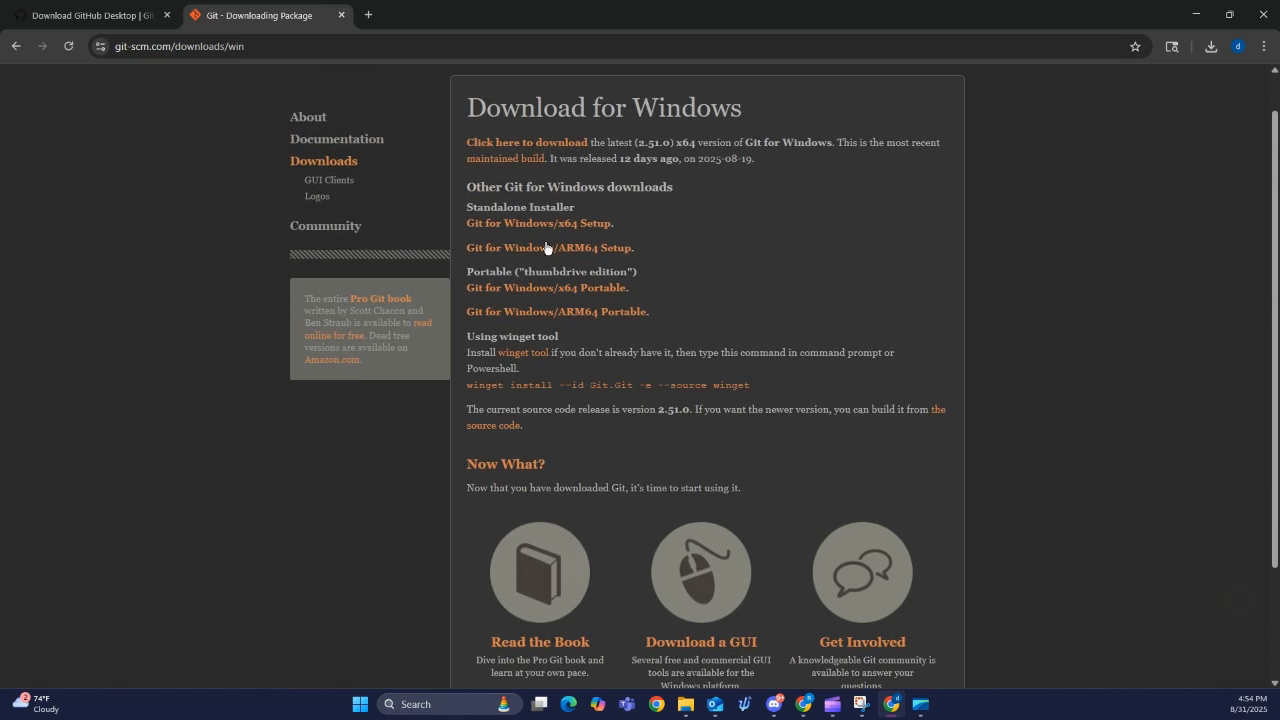
{"action": "left_click_drag", "start_coordinate": [464, 225], "coordinate": [635, 226]}
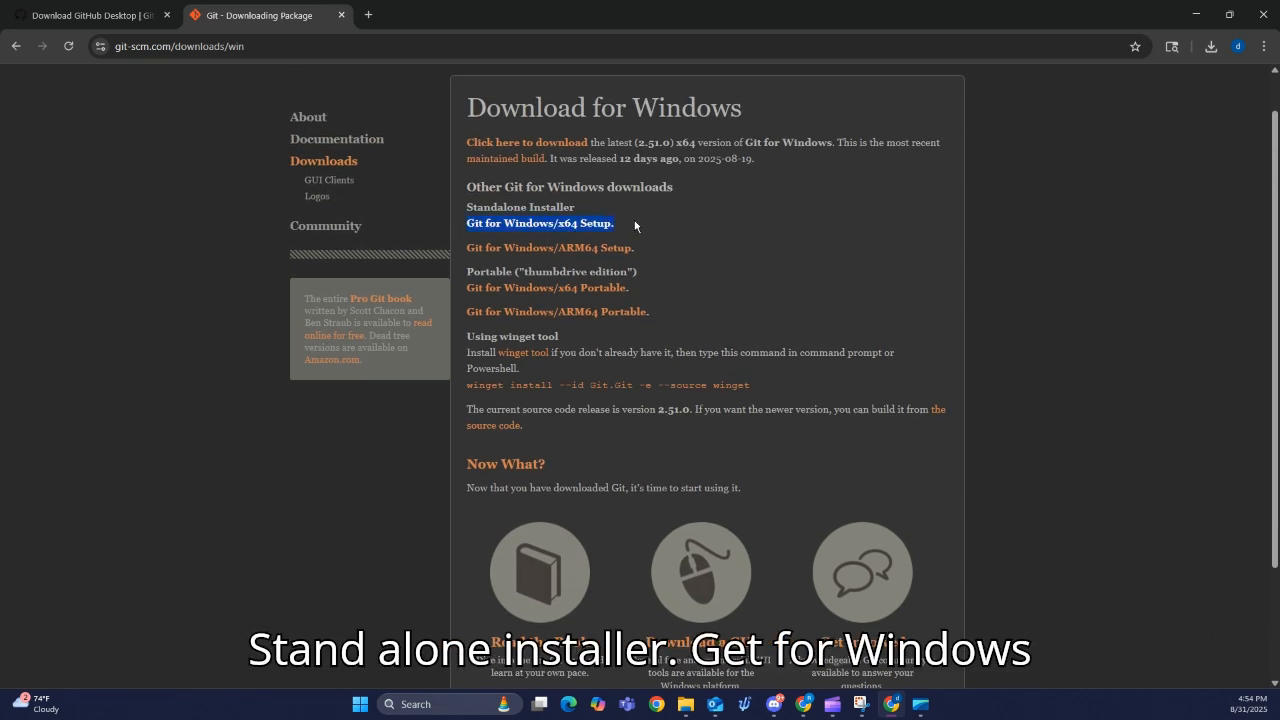
Download and run the standalone Git for Windows/x64 Setup installer, and install Git 2.51.0 with only new options shown
{"action": "left_click", "coordinate": [530, 229]}
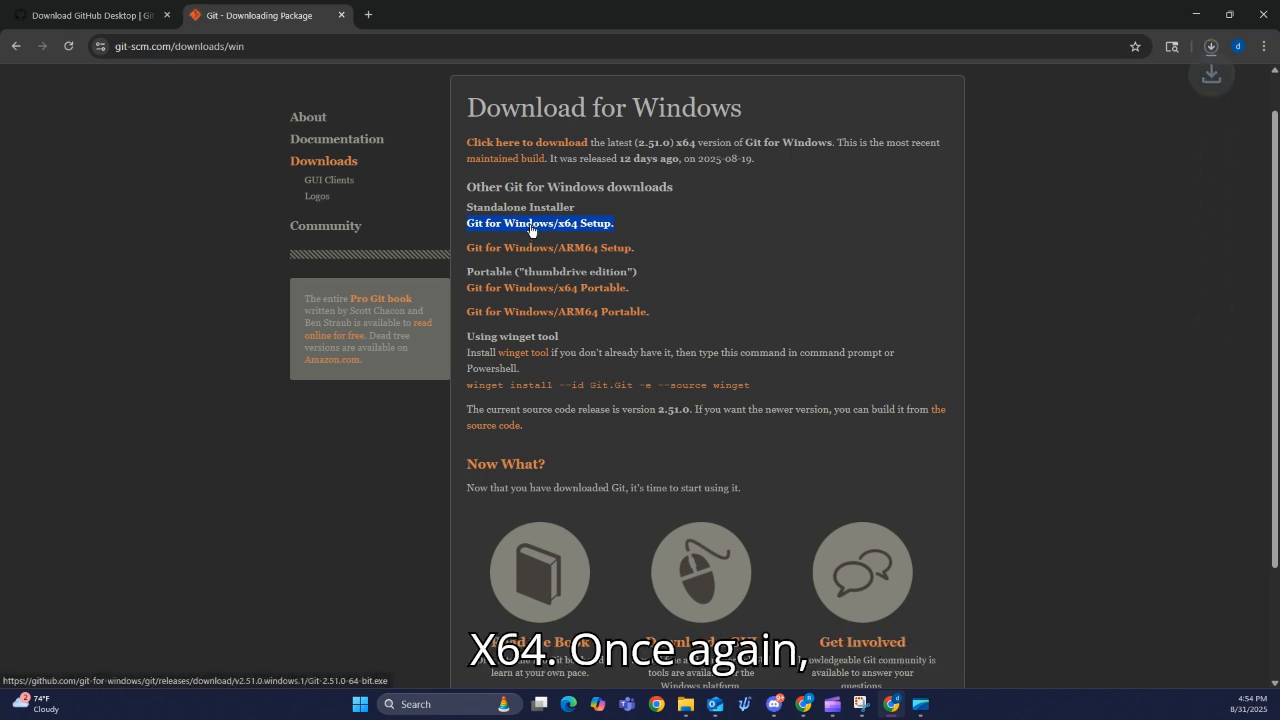
{"action": "left_click", "coordinate": [1210, 46]}
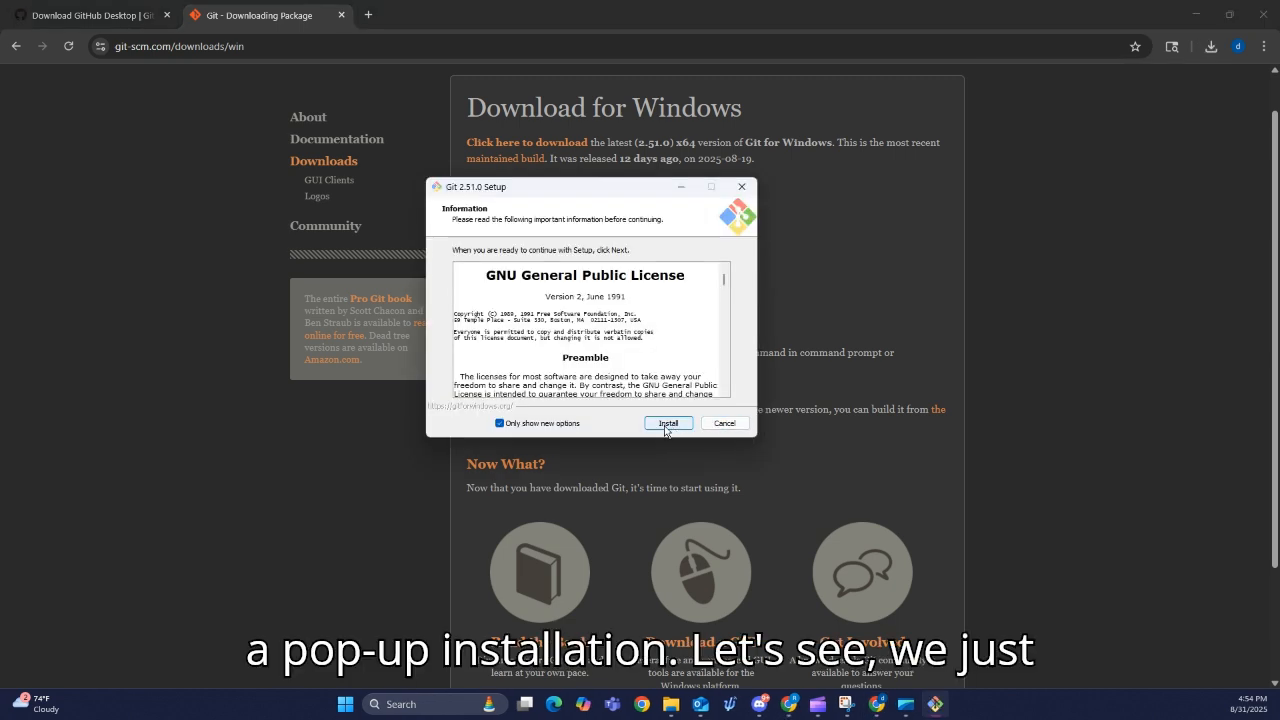
{"action": "left_click", "coordinate": [668, 423]}
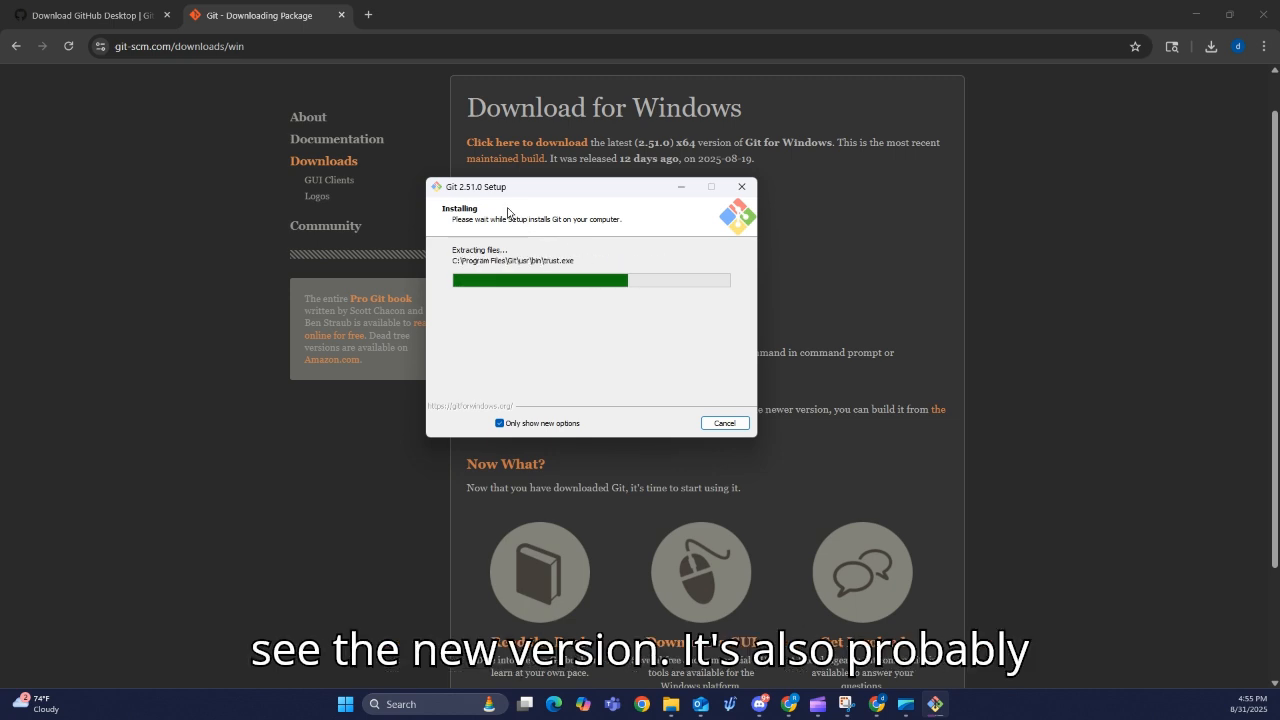
{"action": "left_click_drag", "start_coordinate": [451, 193], "coordinate": [486, 196]}
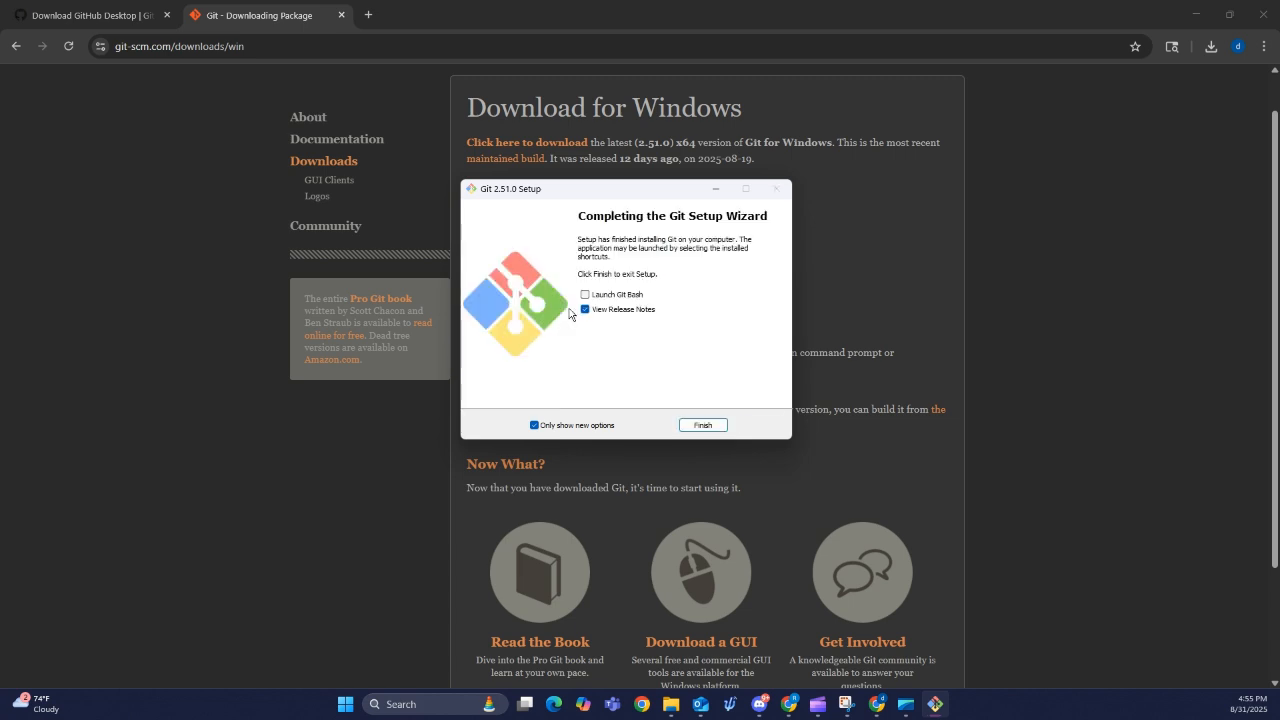
Turn off viewing the release notes and finish the Git setup wizard without launching Git Bash
{"action": "left_click", "coordinate": [585, 309]}
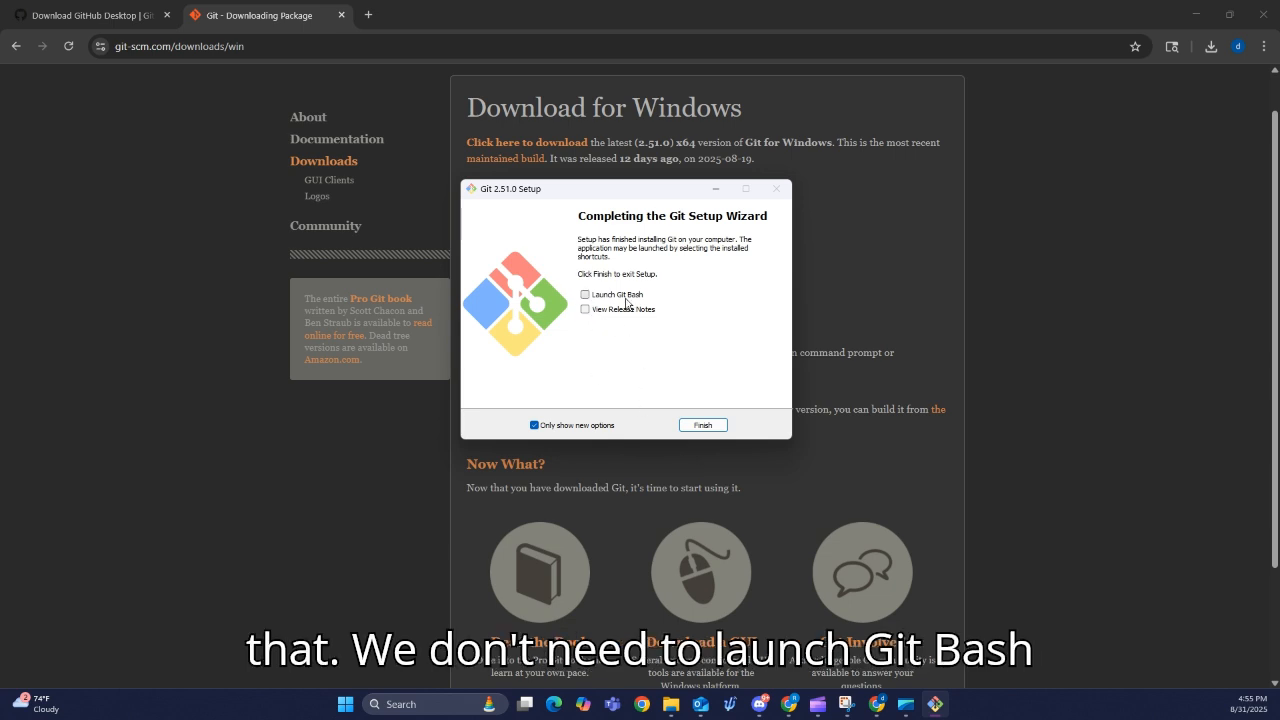
{"action": "left_click", "coordinate": [703, 425]}
{"action": "left_click", "coordinate": [694, 309]}
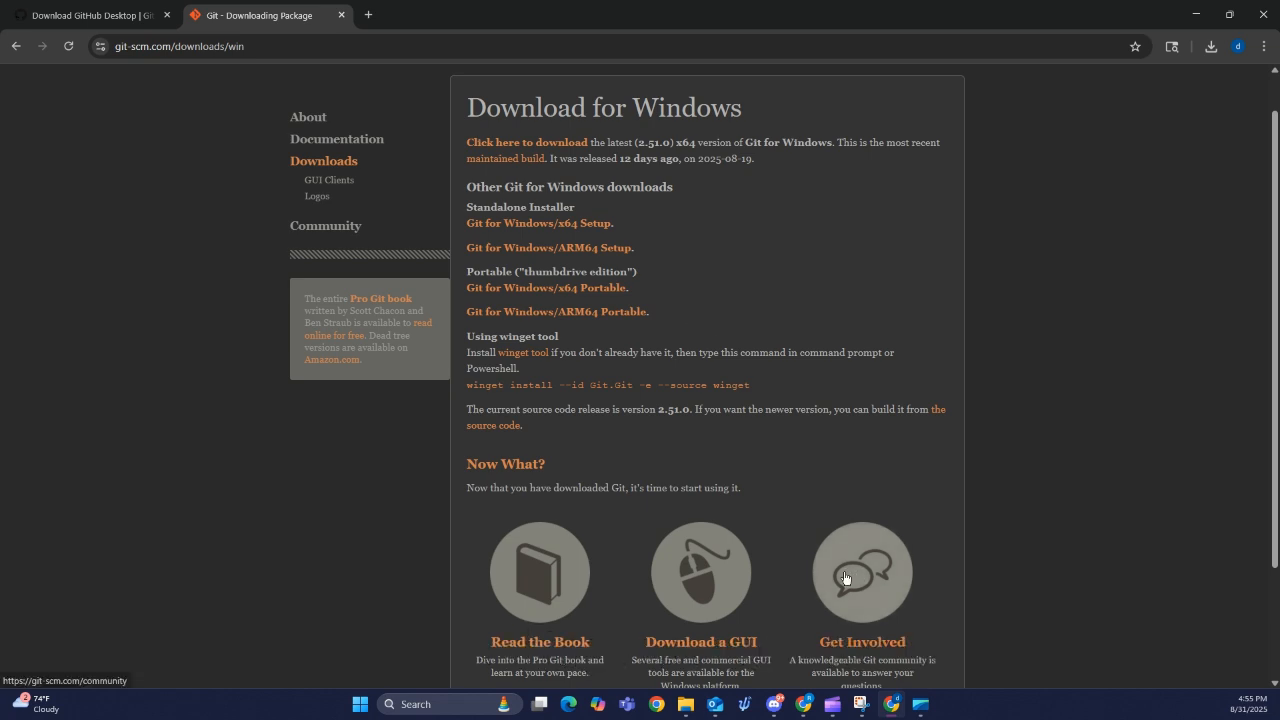
{"action": "left_click", "coordinate": [452, 705]}
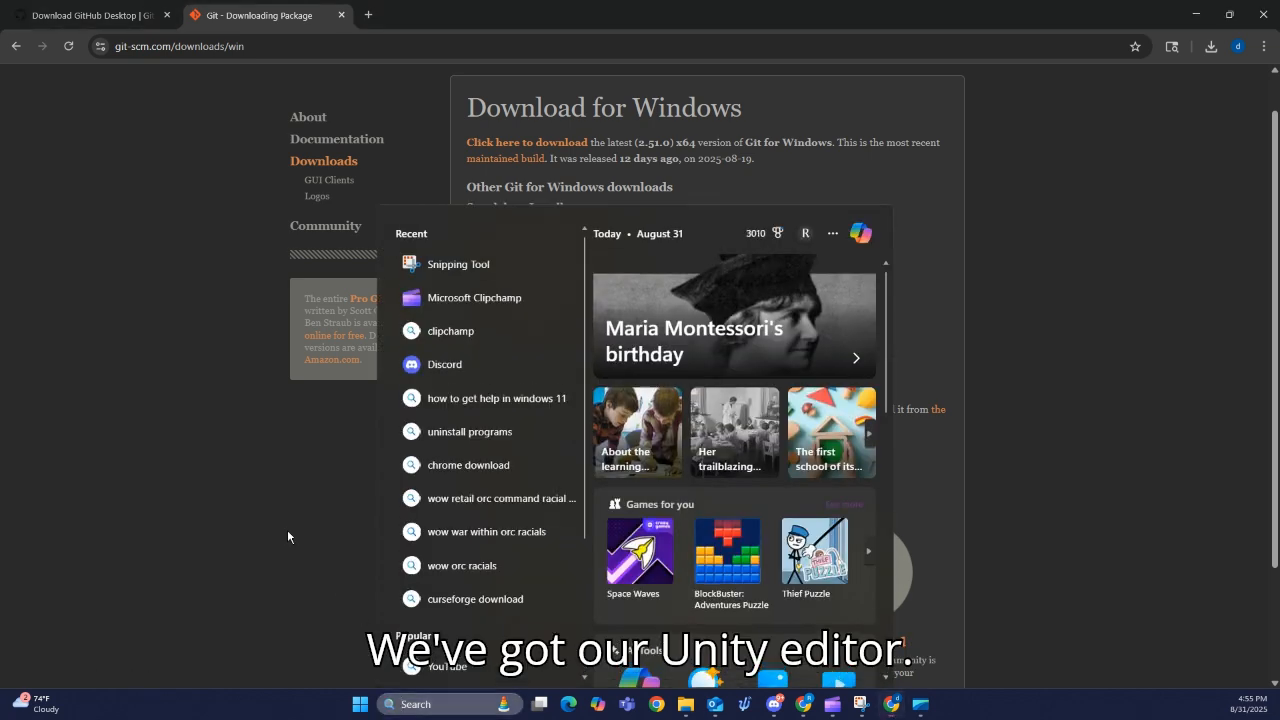
{"action": "left_click", "coordinate": [287, 529]}
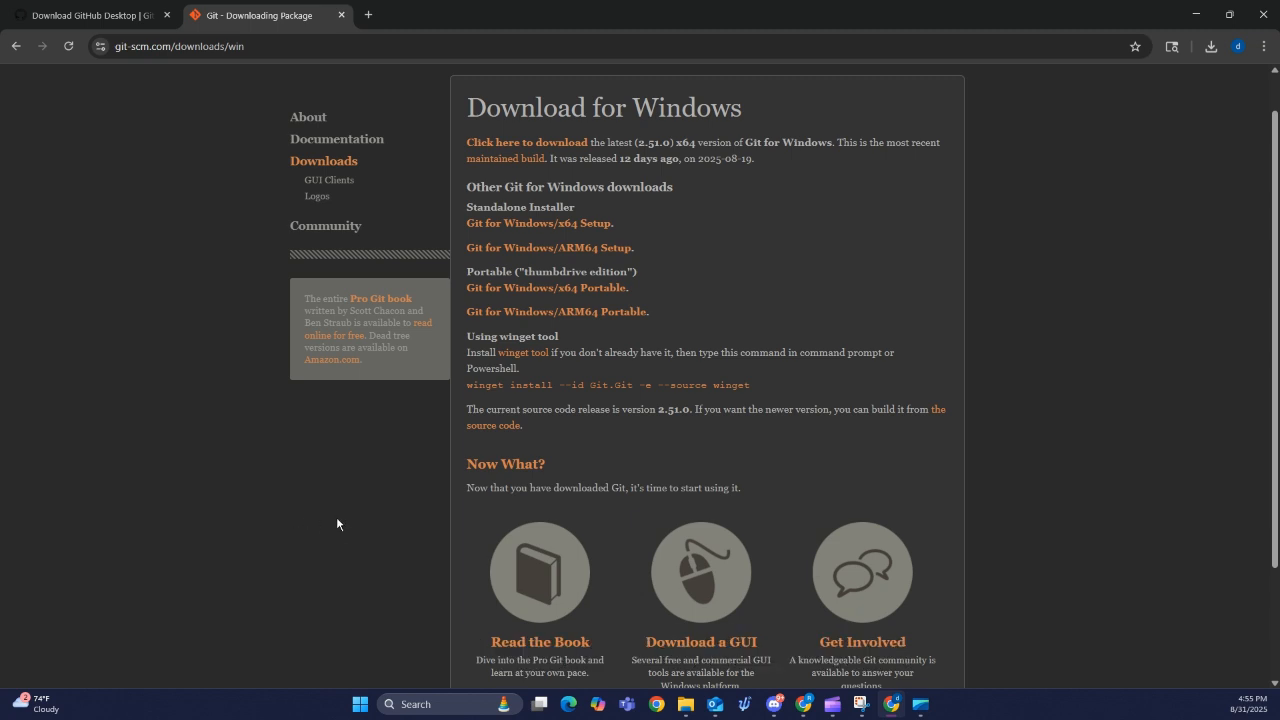